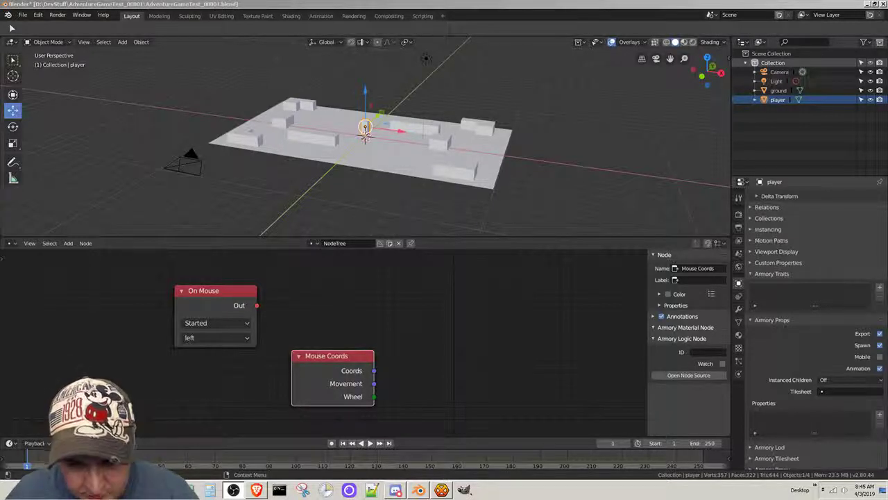
Add a Pick Location navmesh node to the logic tree between the On Mouse and Mouse Coords nodes.
click(68, 244)
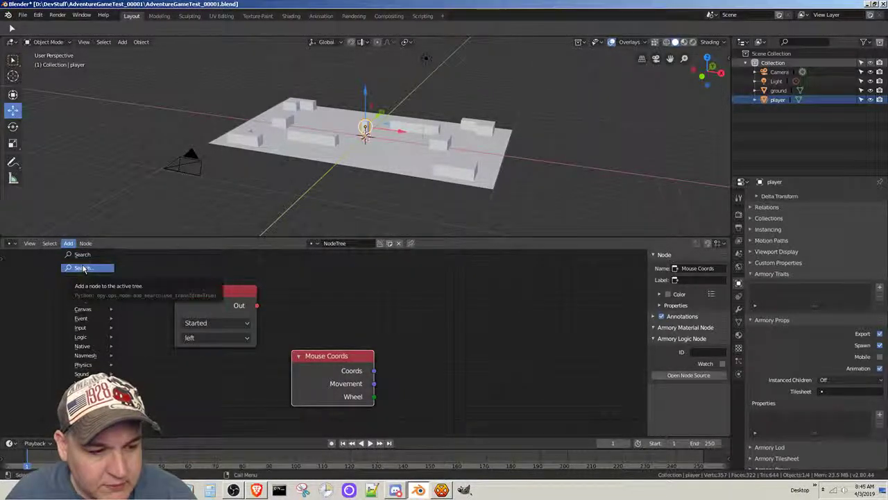
mouse_move(81, 319)
mouse_move(91, 356)
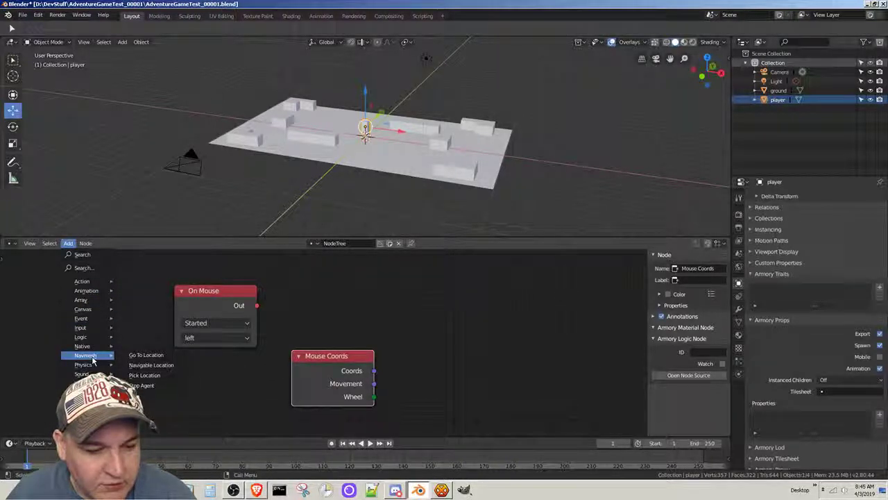
click(156, 376)
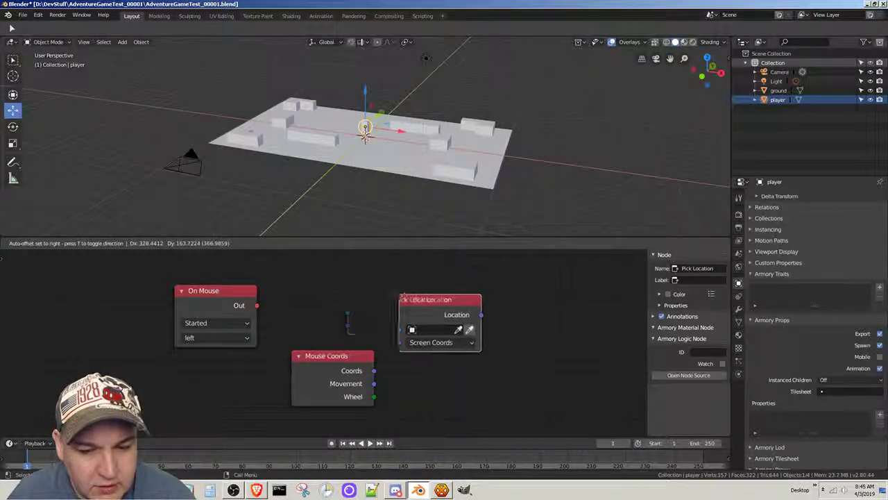
click(318, 272)
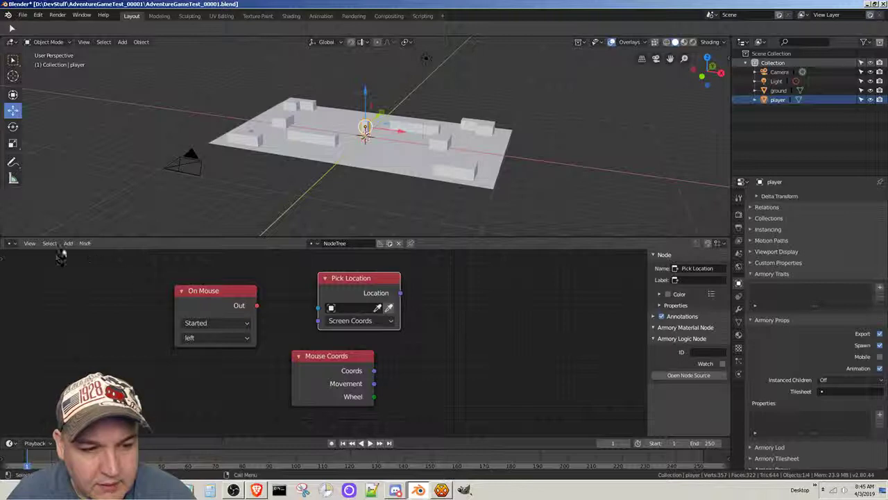
Add a Go To Location navmesh node beside the Pick Location node.
click(68, 243)
mouse_move(101, 345)
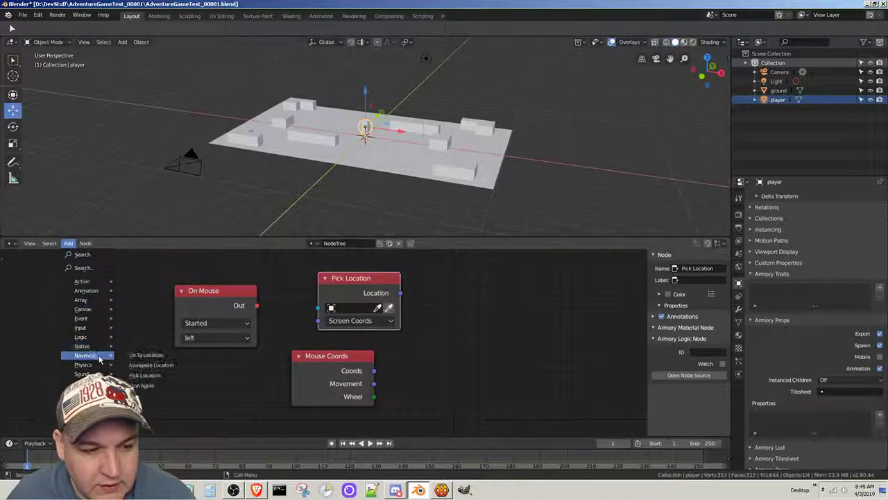
click(154, 358)
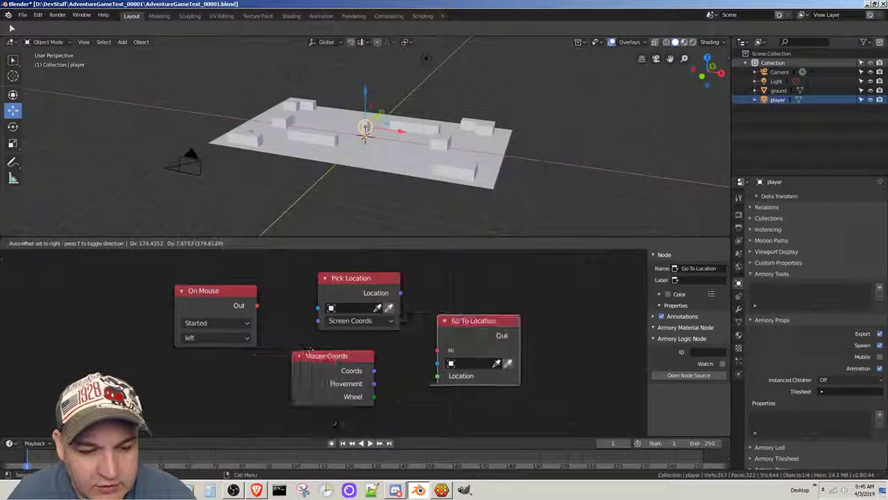
click(452, 287)
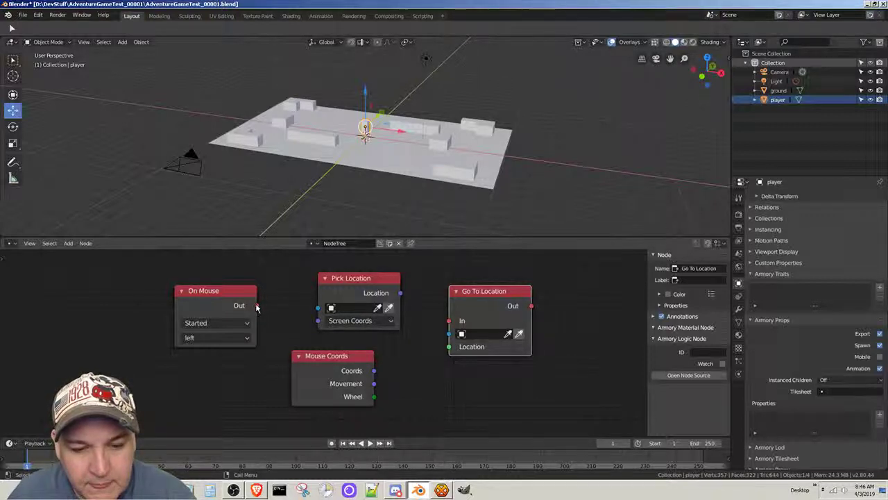
Link On Mouse Out to Pick Location's Navmesh, Coords to Screen Coords, and the picked Location to Go To Location's Location, and save the file.
drag(256, 308, 318, 308)
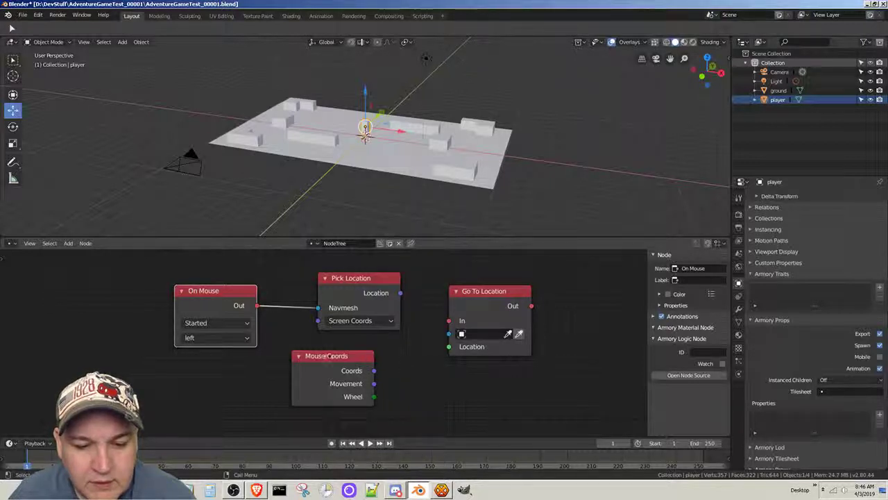
drag(326, 355, 242, 370)
drag(290, 384, 318, 321)
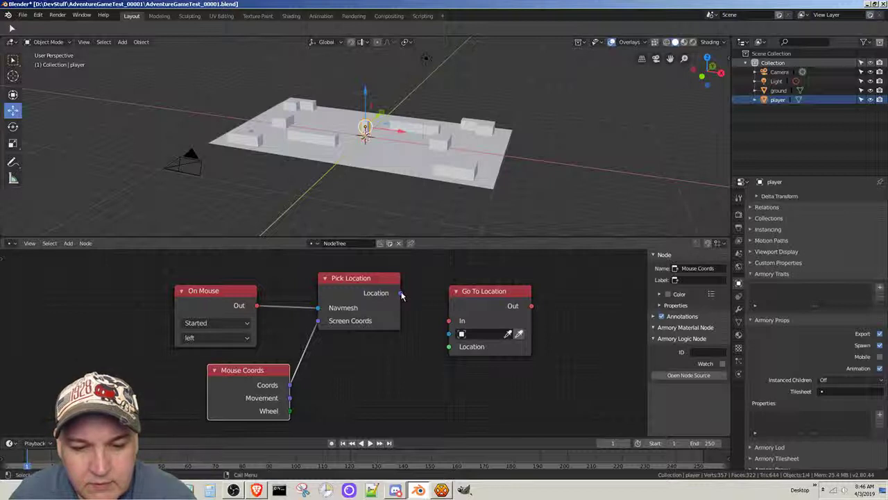
drag(400, 293, 450, 346)
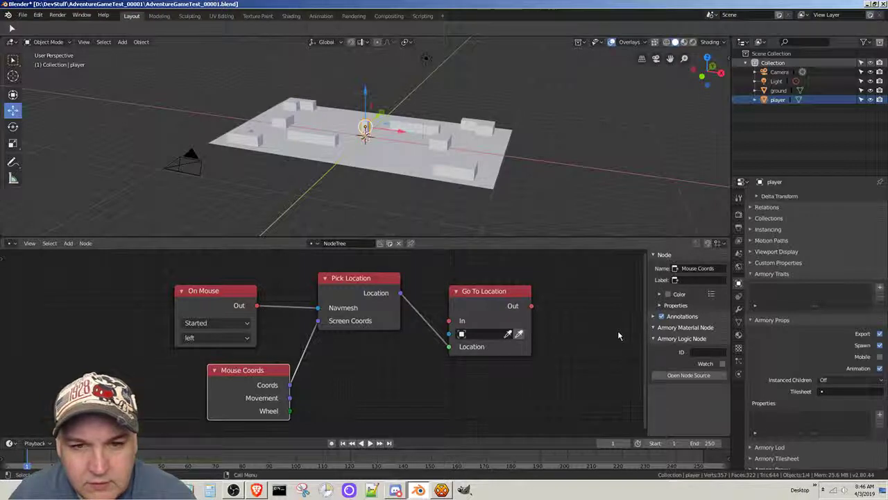
key(ctrl+s)
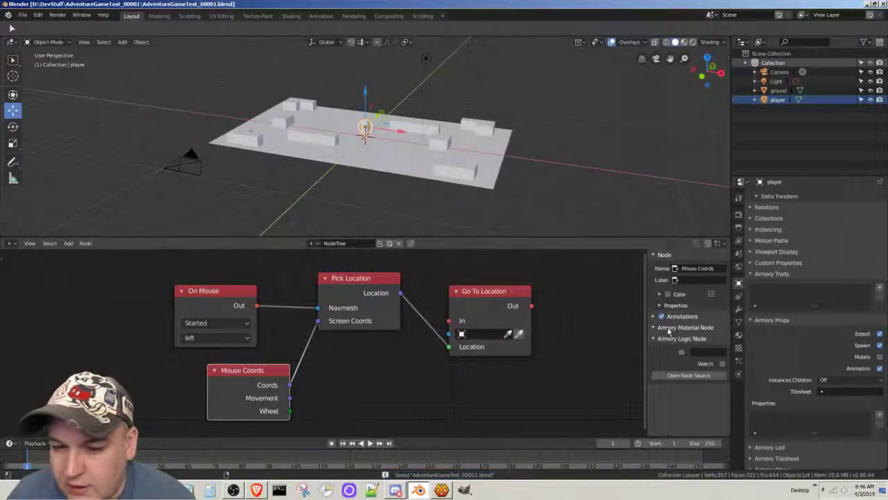
Add a Bundled Armory trait to the player object and set its class to NavAgent.
click(881, 288)
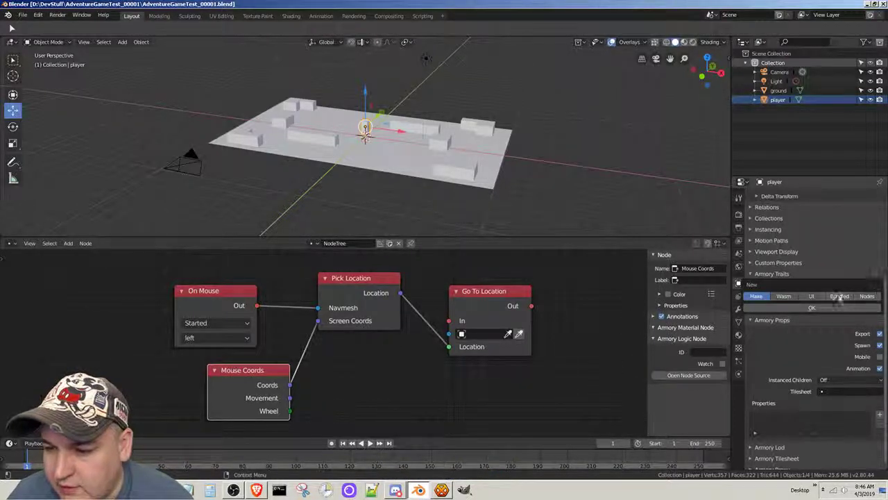
click(839, 297)
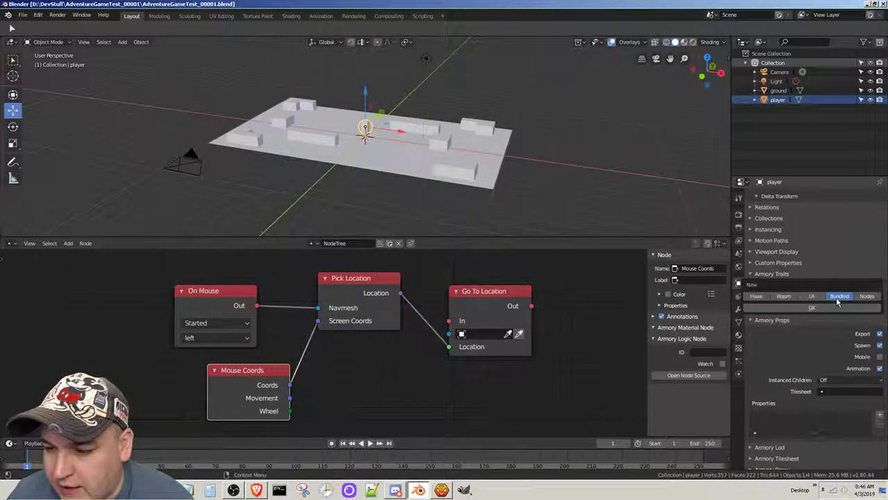
click(812, 308)
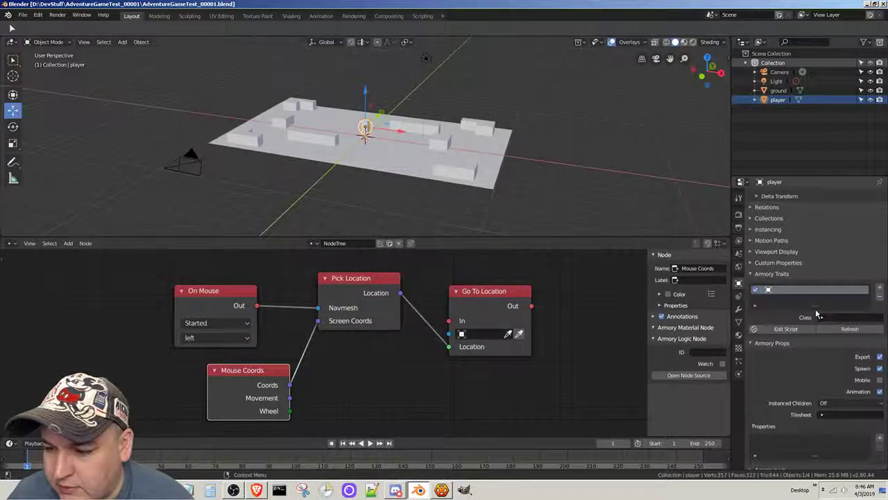
click(856, 317)
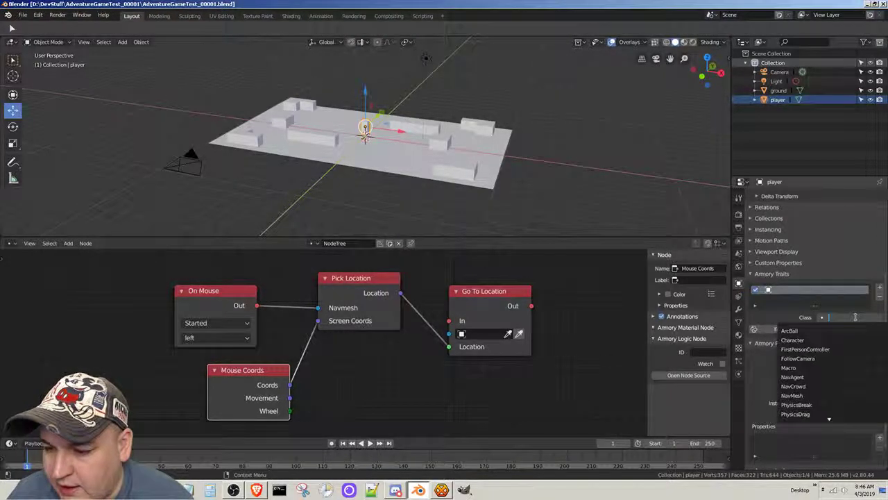
click(837, 379)
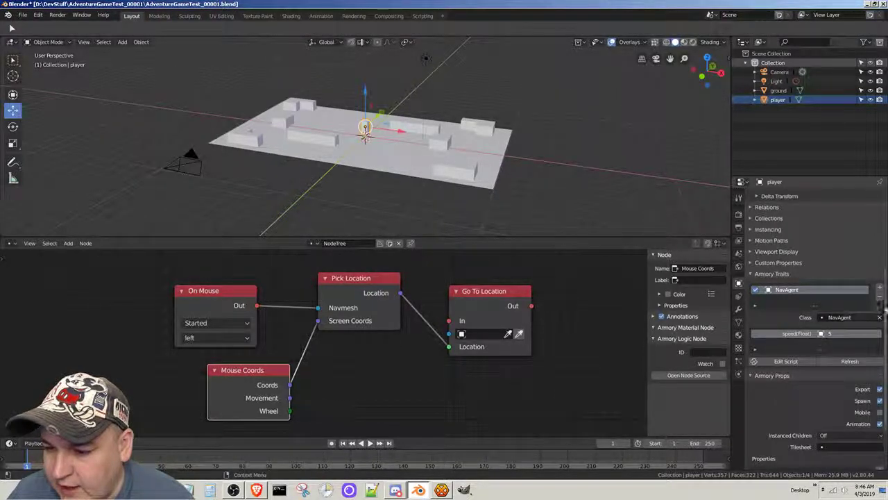
Add a Nodes Armory trait to the player and assign NodeTree as its tree.
click(878, 288)
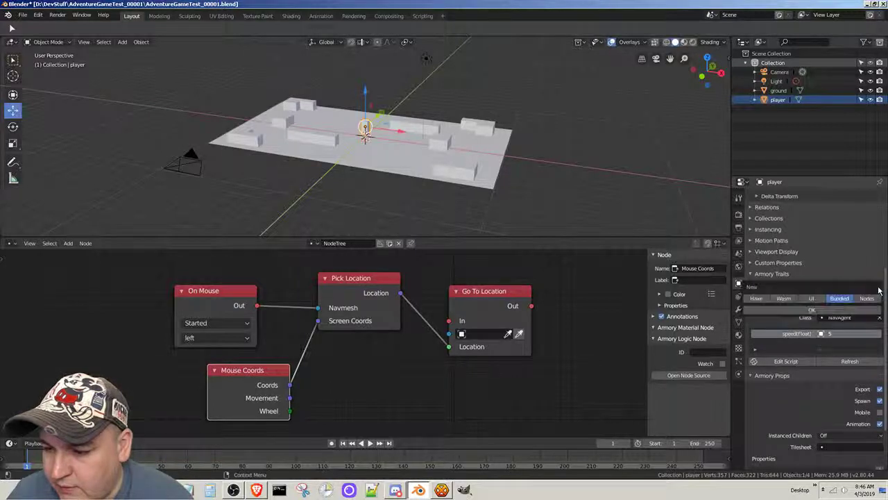
click(869, 299)
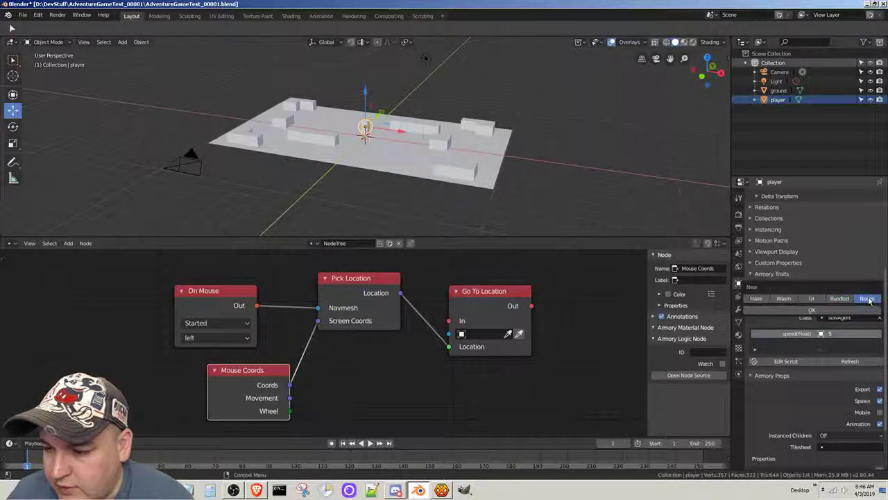
click(817, 309)
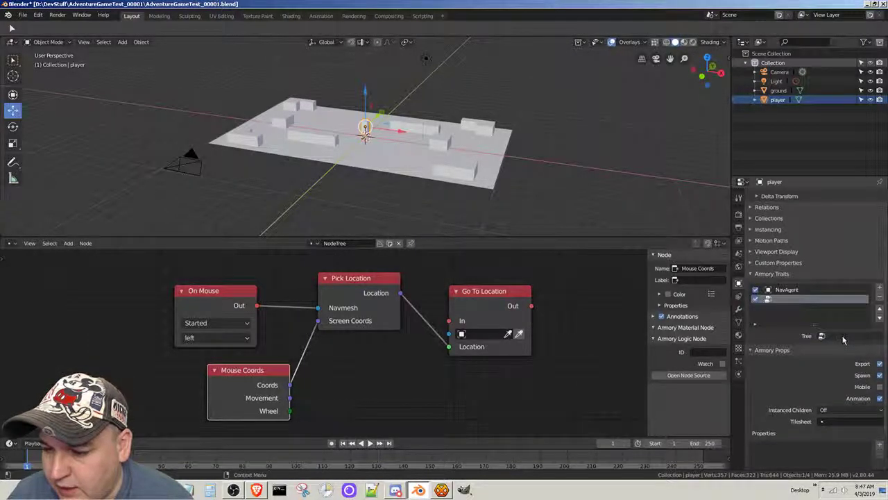
click(843, 337)
click(805, 349)
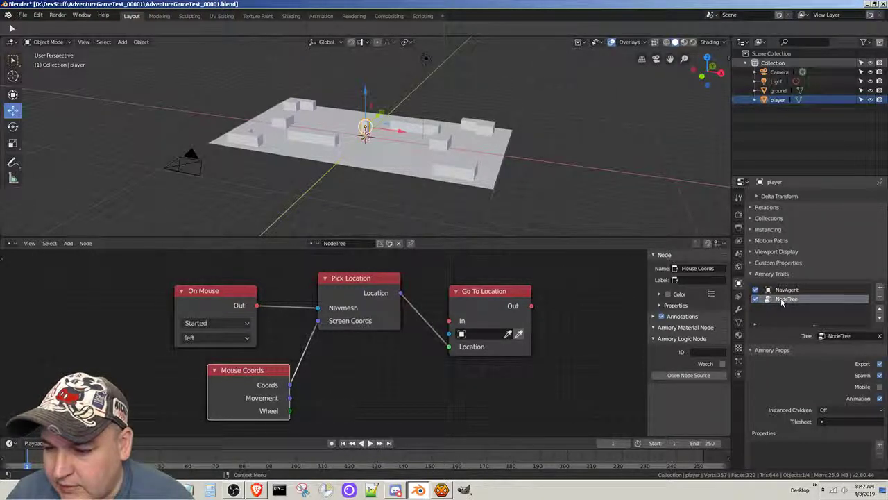
Rename the logic node tree to NavigateTree and save the file.
click(340, 242)
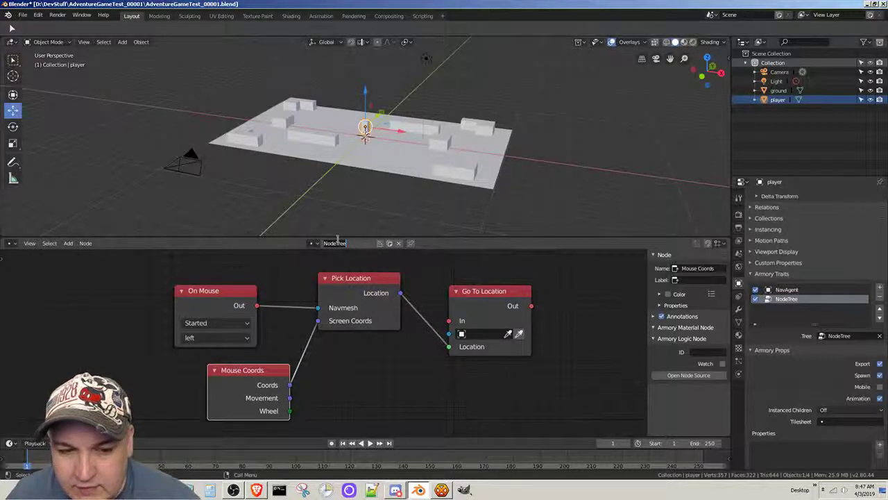
click(338, 243)
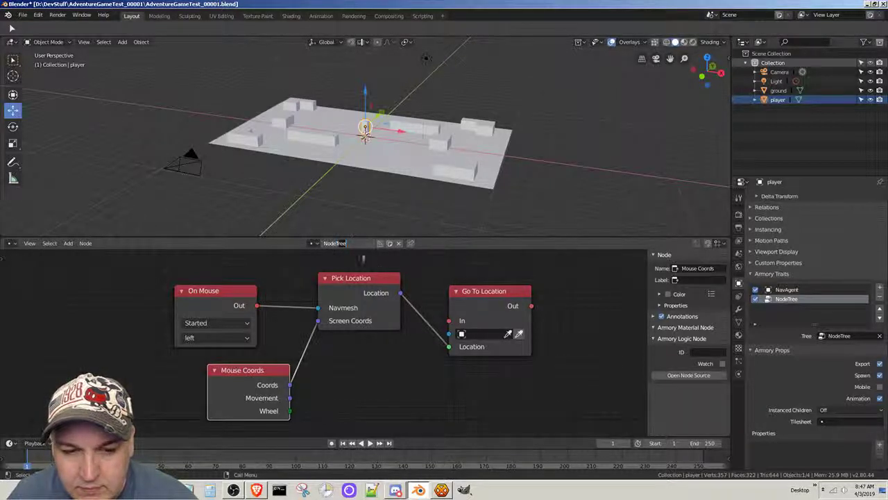
click(357, 243)
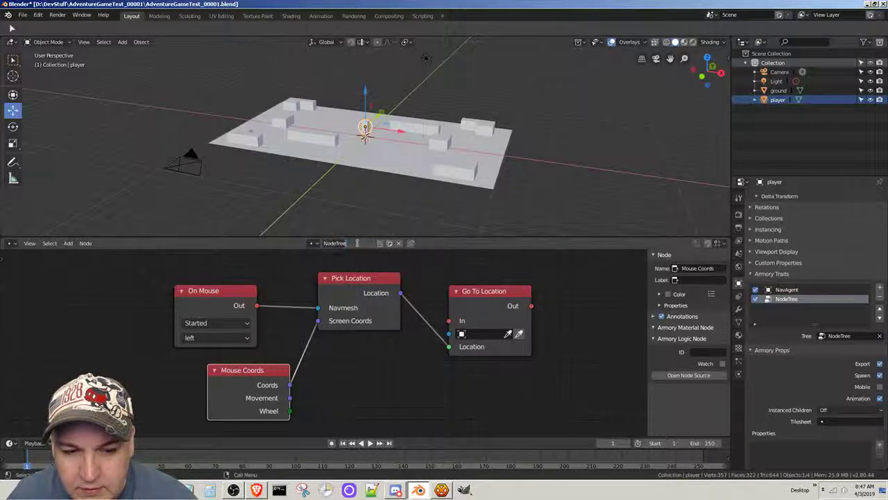
key(BackSpace)
key(BackSpace)
key(BackSpace)
key(BackSpace)
key(BackSpace)
key(BackSpace)
key(BackSpace)
key(BackSpace)
text(Navigat)
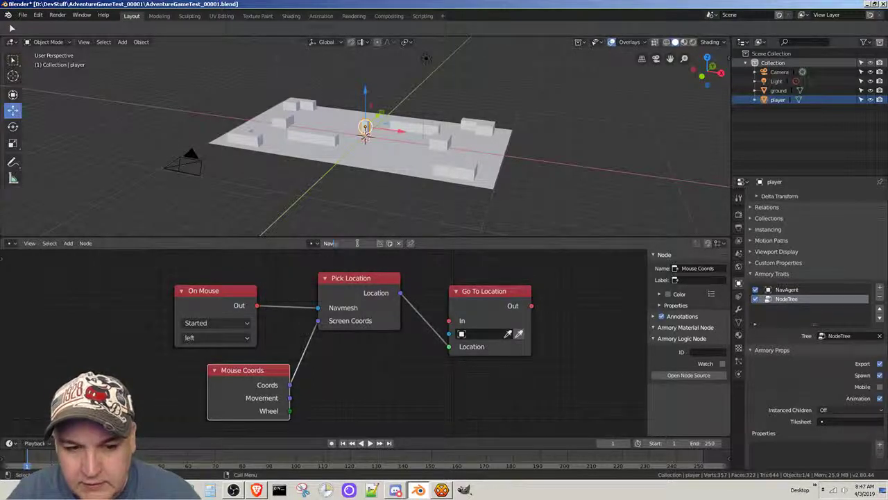
text(eTree)
key(Return)
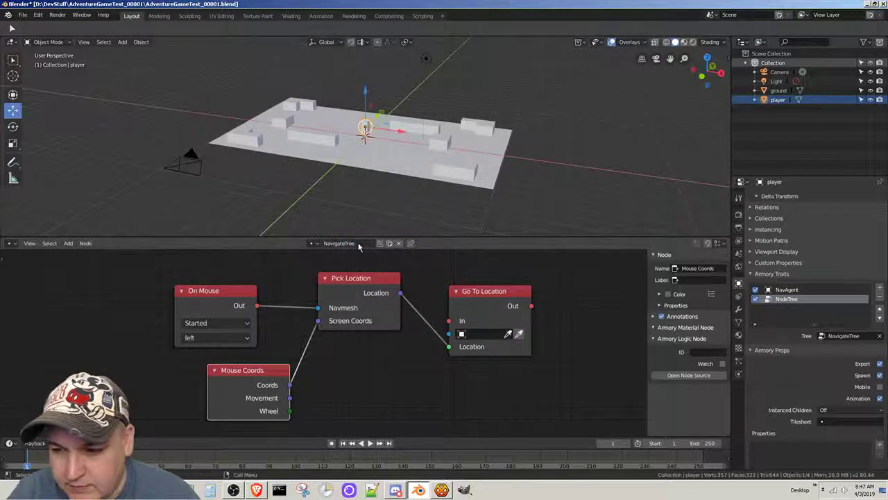
key(ctrl+s)
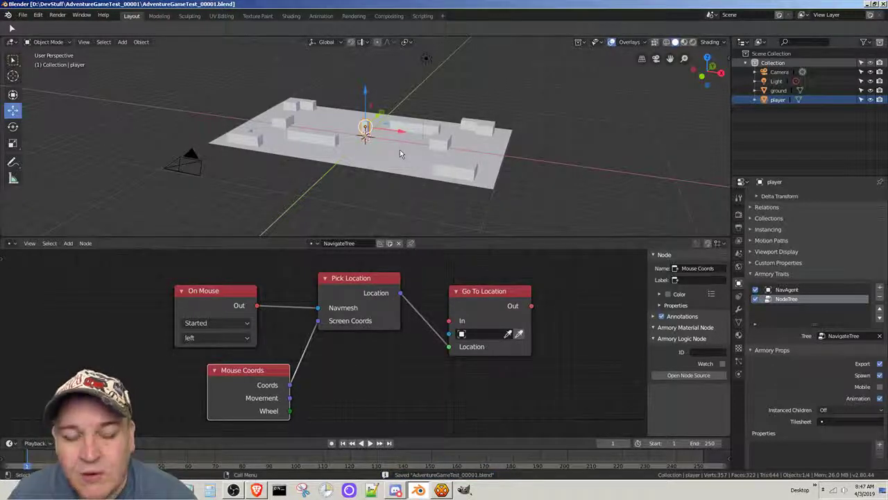
click(656, 59)
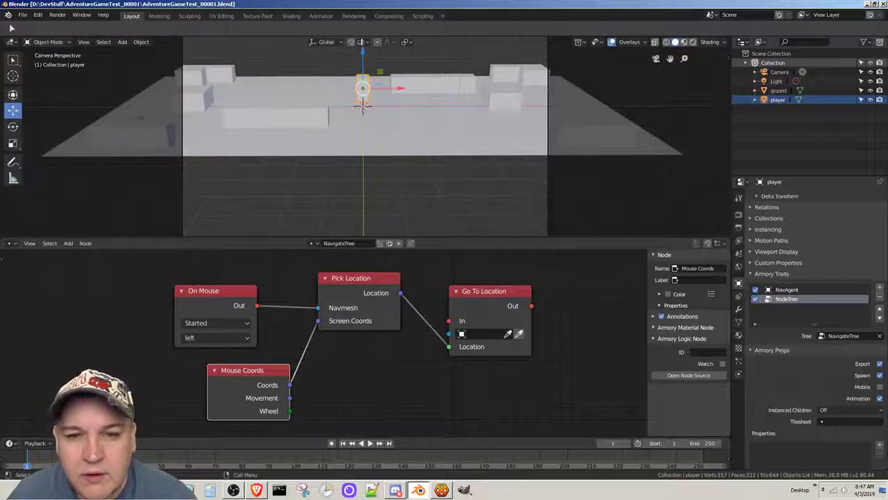
click(12, 126)
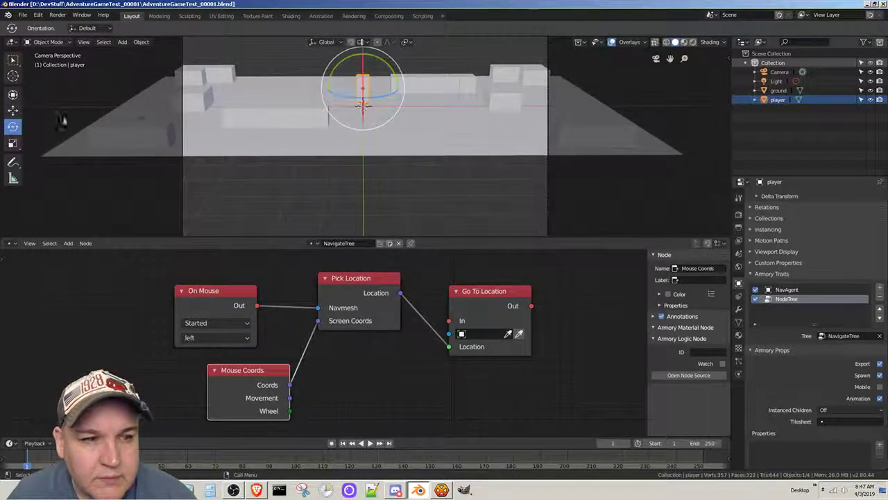
click(13, 109)
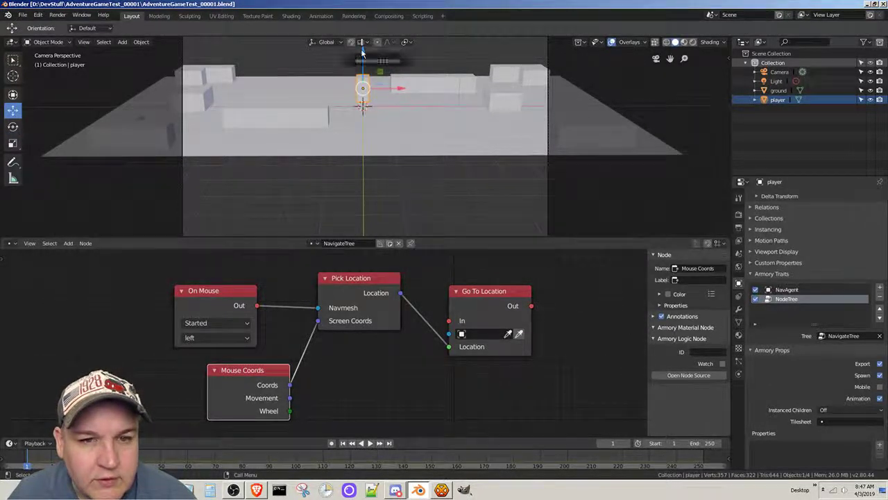
drag(364, 50, 362, 47)
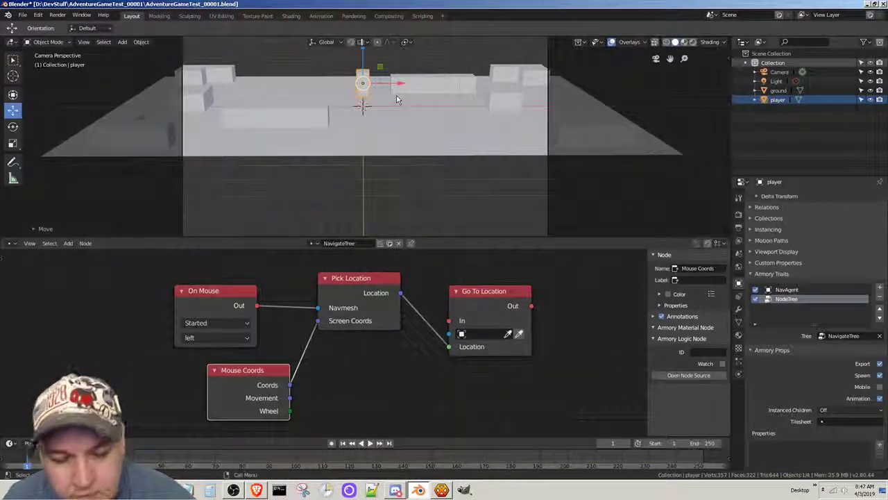
key(ctrl+z)
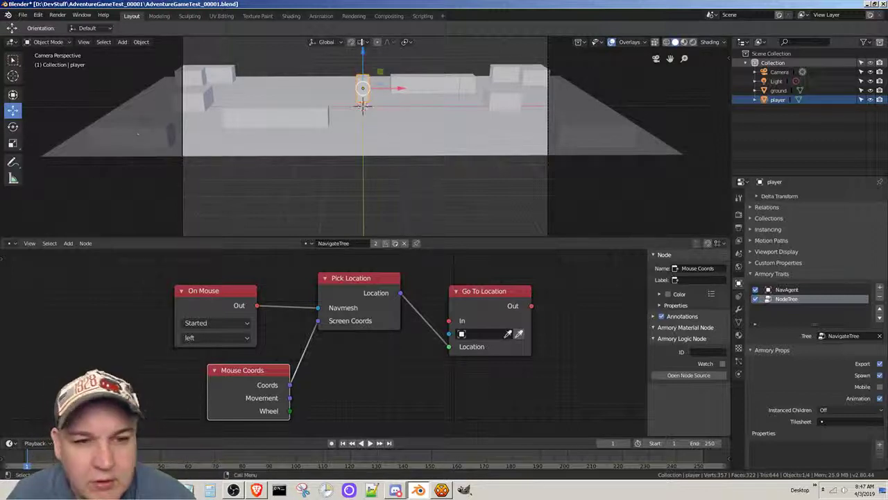
Select the Camera and raise it along the Z axis, high above the ground plane.
click(779, 72)
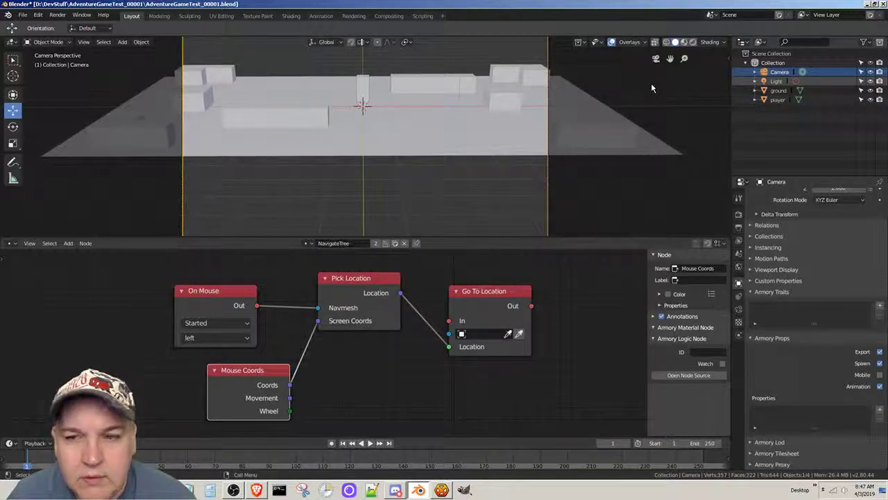
click(655, 59)
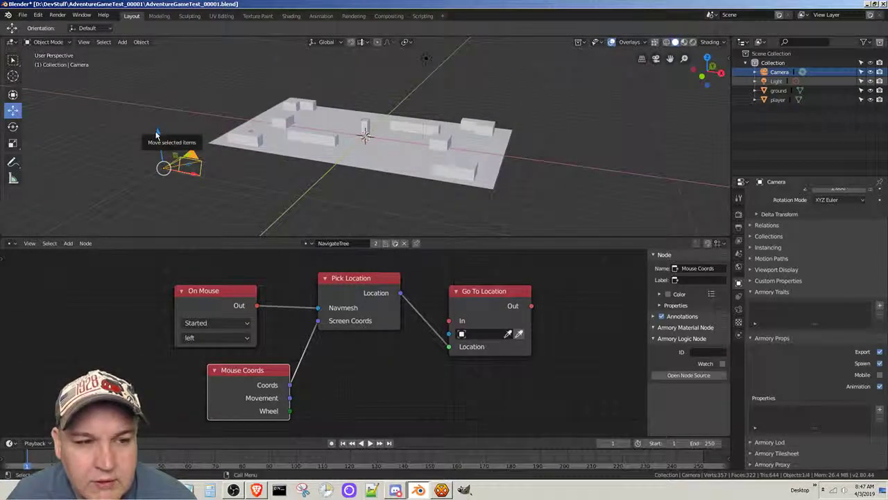
drag(155, 136, 140, 49)
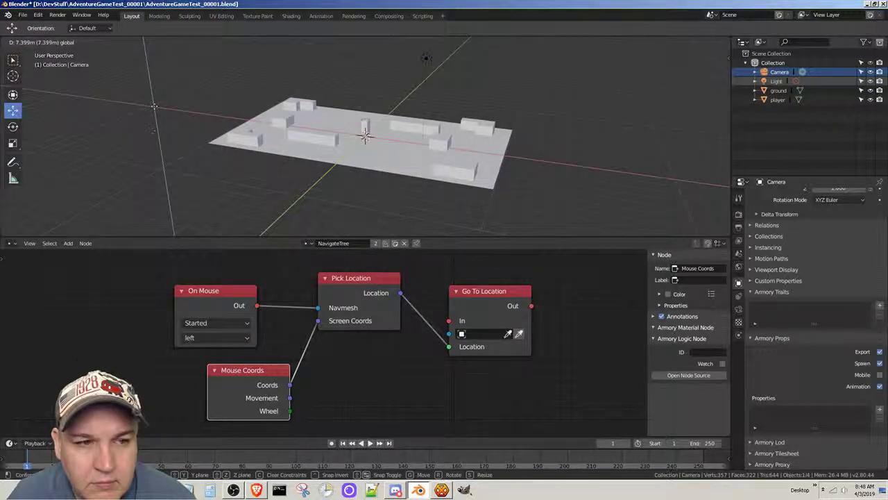
drag(154, 106, 234, 143)
scroll(210, 143, down, 4)
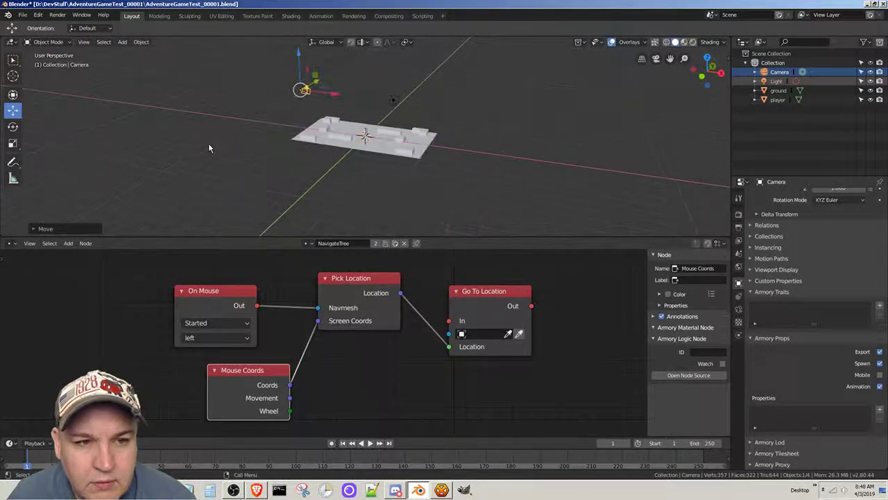
Rotate the camera about the X axis to tilt it downward toward the level, checking the framing through the camera view.
scroll(245, 158, up, 4)
scroll(245, 157, down, 2)
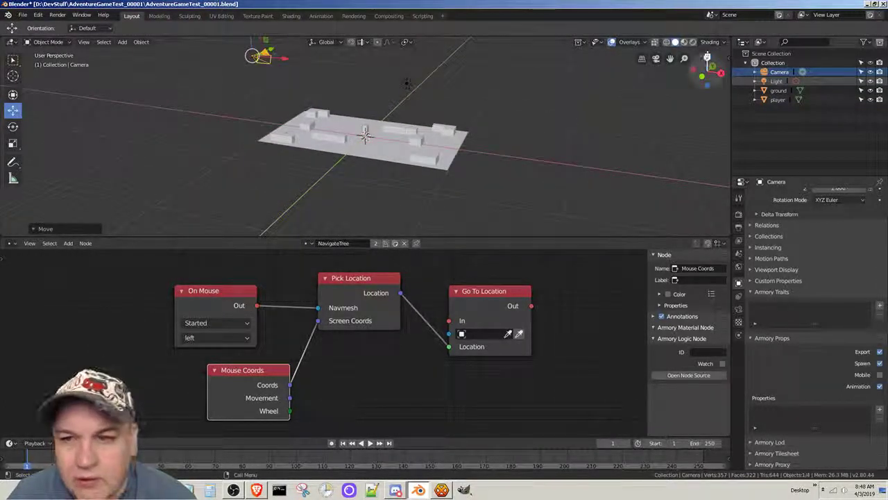
click(656, 58)
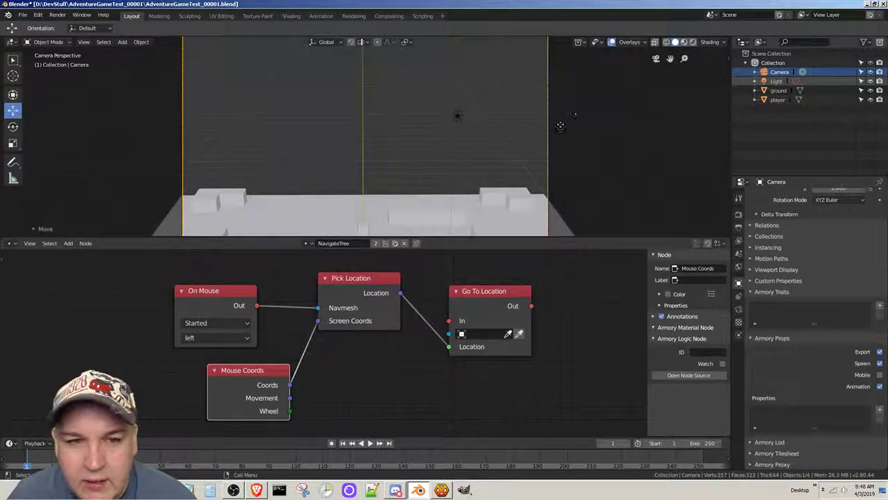
click(655, 58)
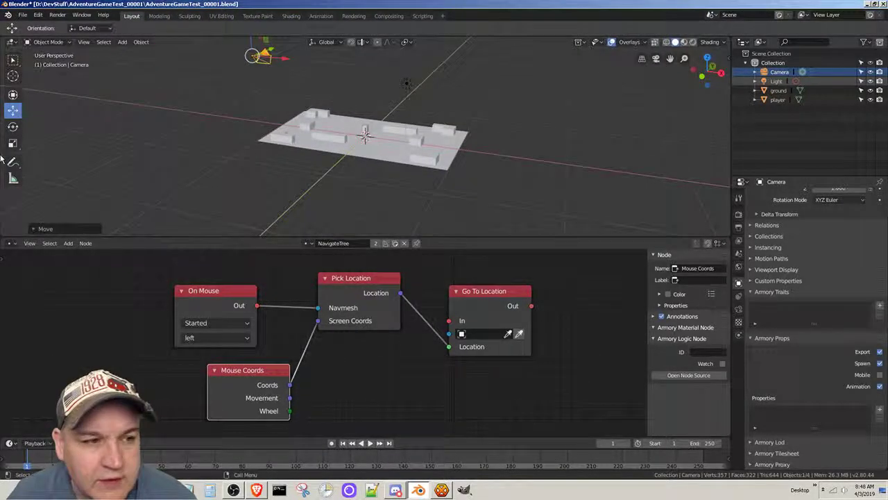
click(13, 127)
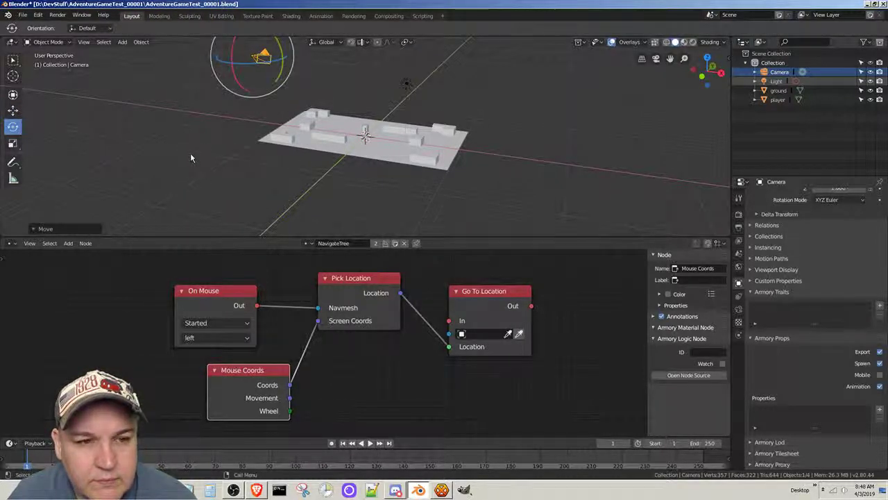
middle_drag(188, 158, 201, 172)
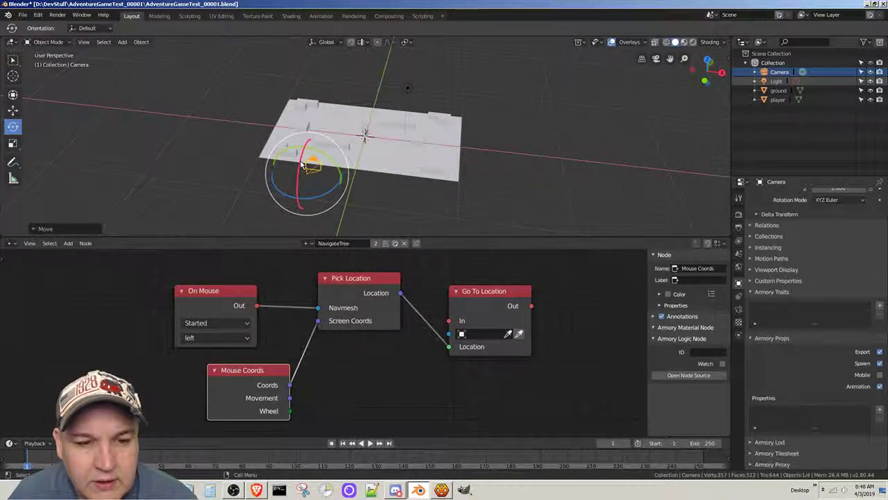
drag(300, 161, 303, 151)
click(656, 59)
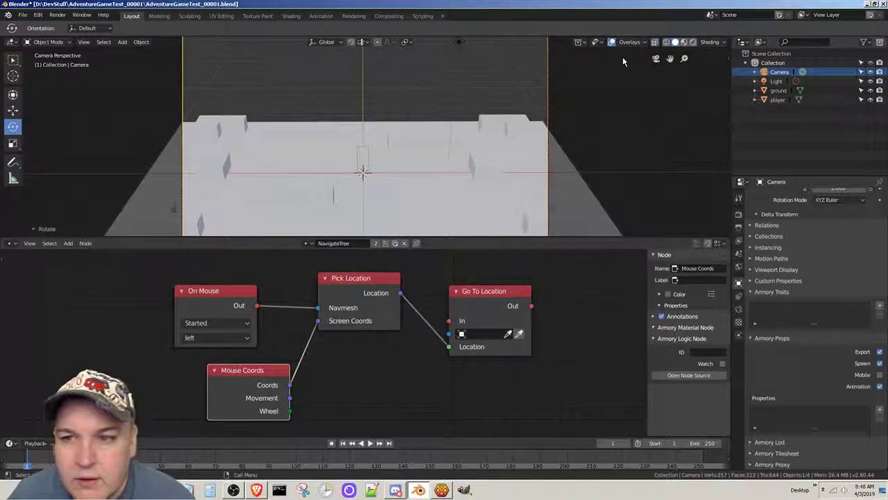
click(656, 58)
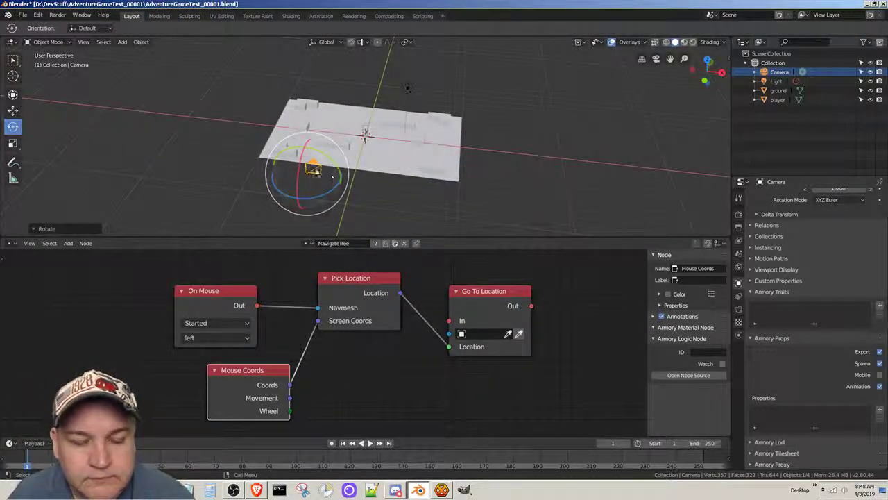
drag(307, 146, 319, 146)
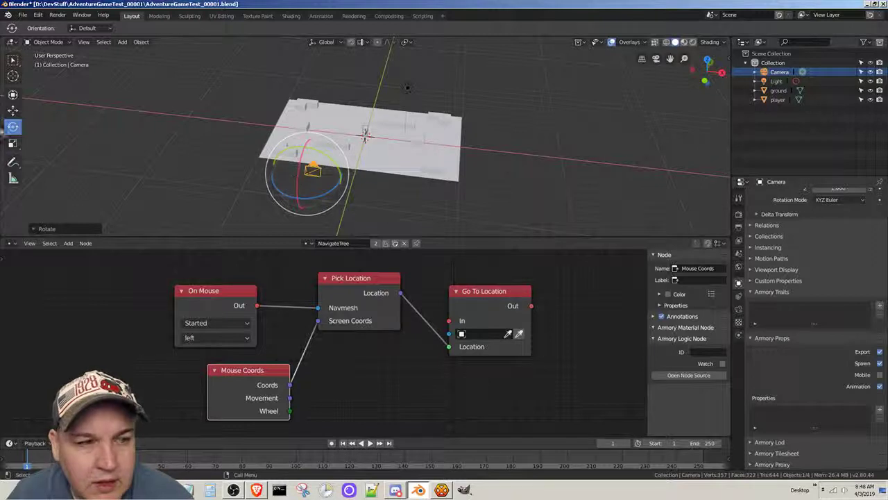
Move the camera back from the level, check its view, and bring it slightly forward again along the Y axis.
click(12, 109)
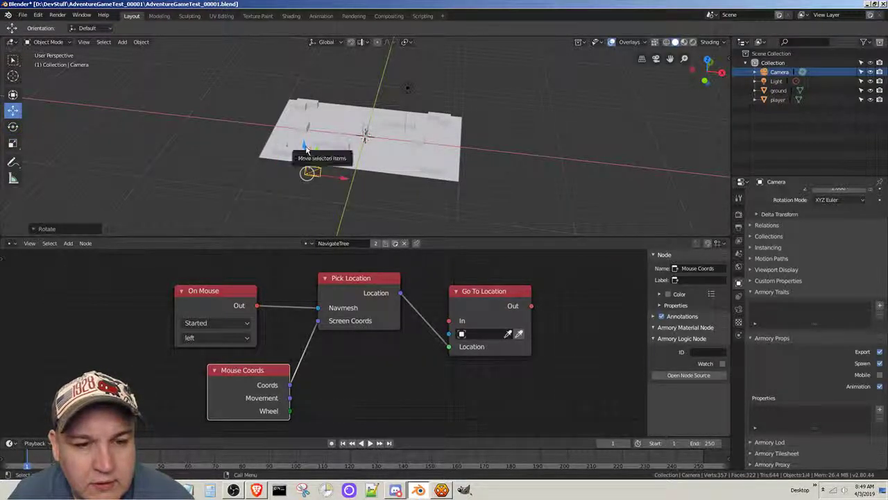
drag(303, 146, 283, 170)
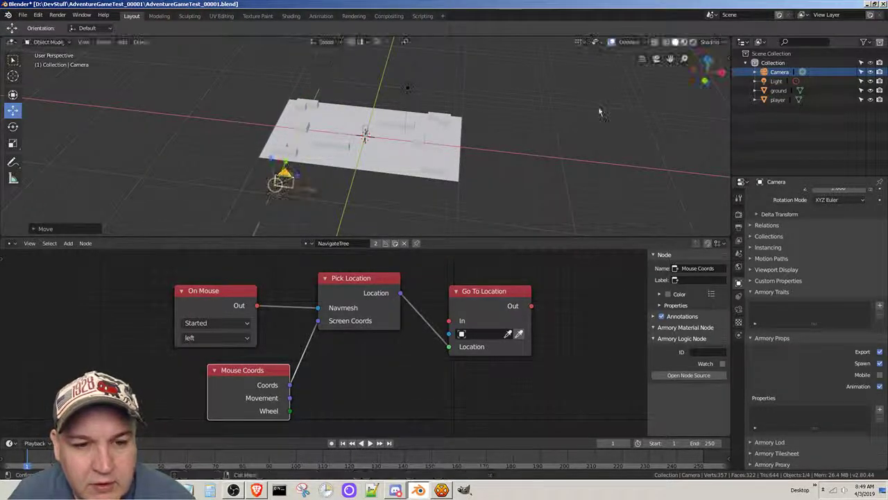
click(655, 59)
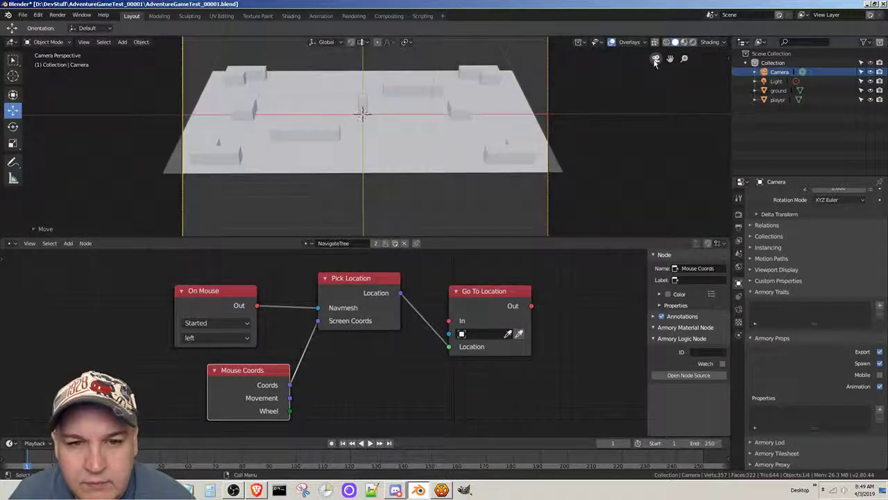
click(656, 61)
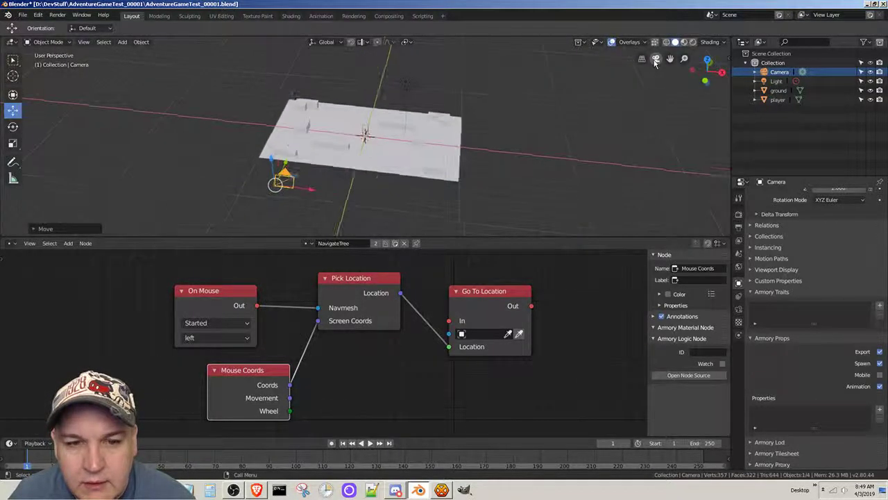
drag(286, 163, 296, 143)
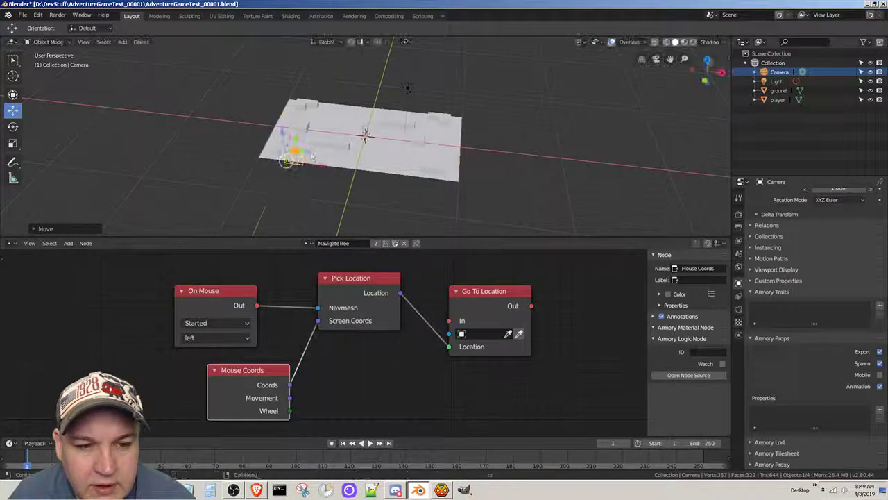
Tilt the camera slightly further down about the X axis and check its view.
click(12, 127)
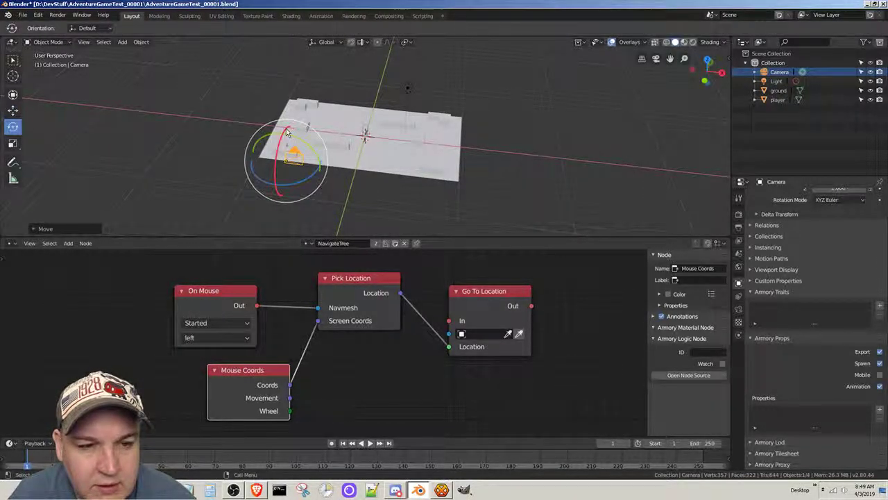
drag(288, 131, 291, 130)
click(655, 60)
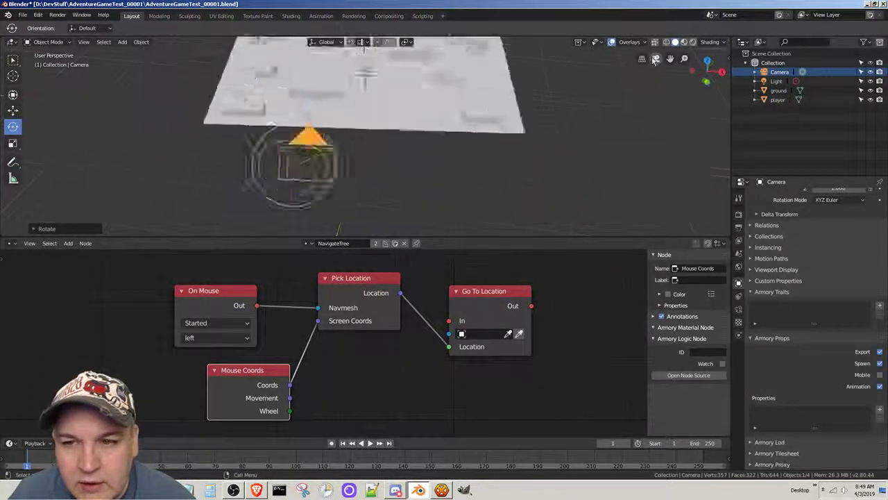
click(655, 60)
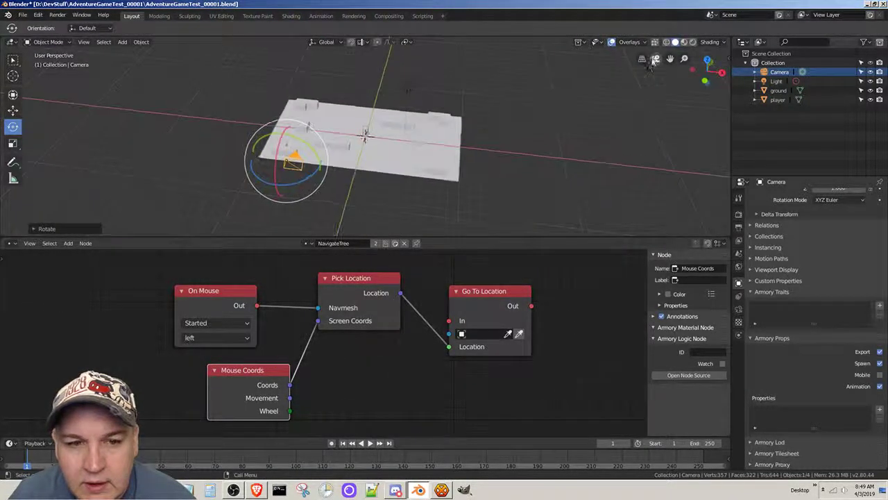
Move the camera forward along the Y axis in several stages, comparing how the level is framed in the camera view.
click(13, 109)
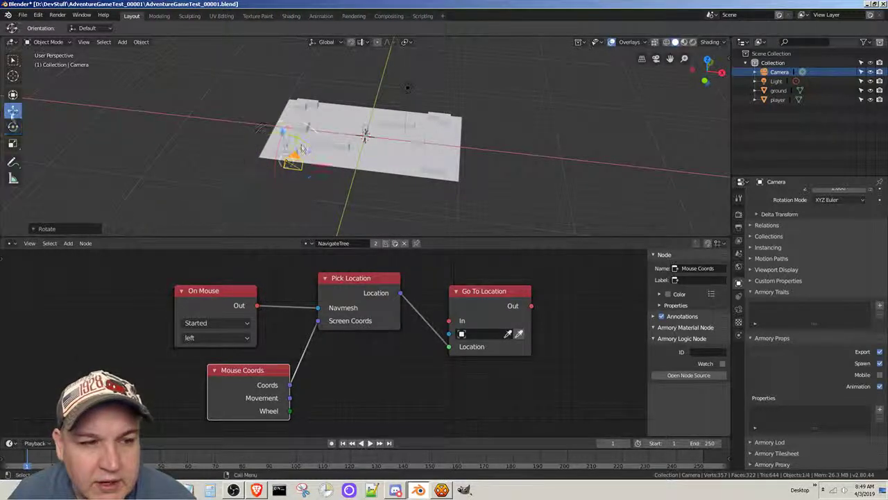
drag(297, 144, 315, 99)
click(657, 60)
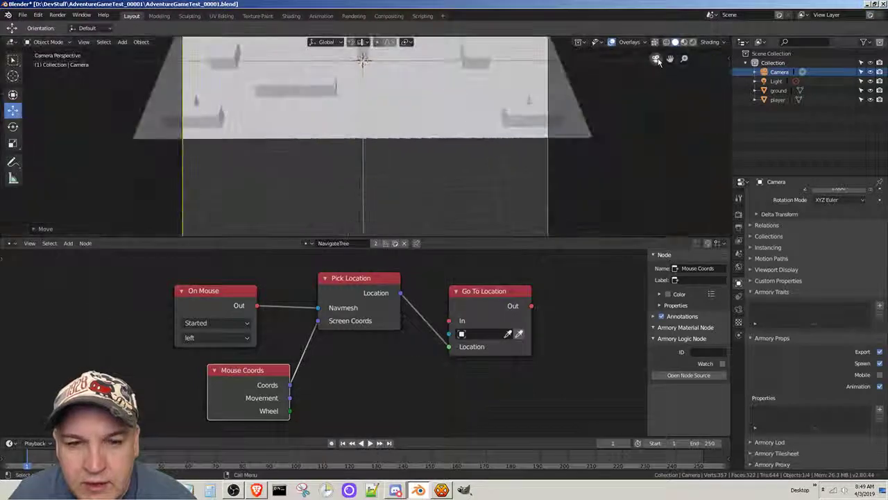
click(657, 60)
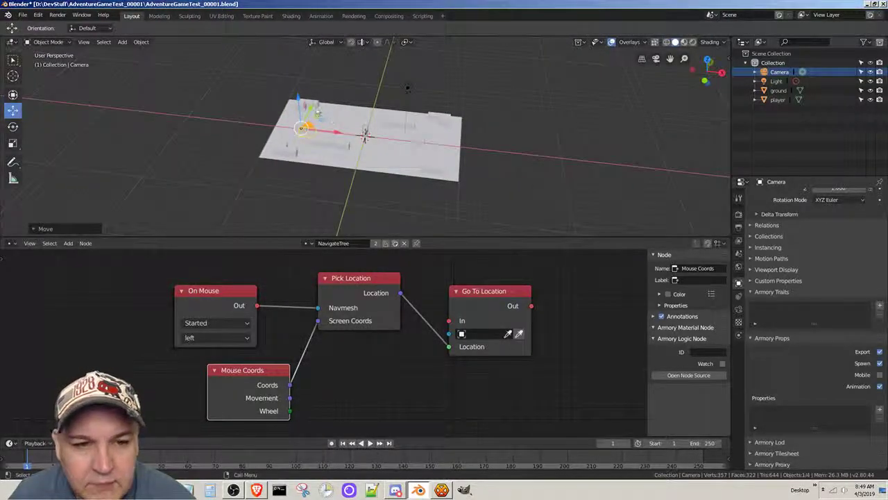
drag(317, 112, 317, 97)
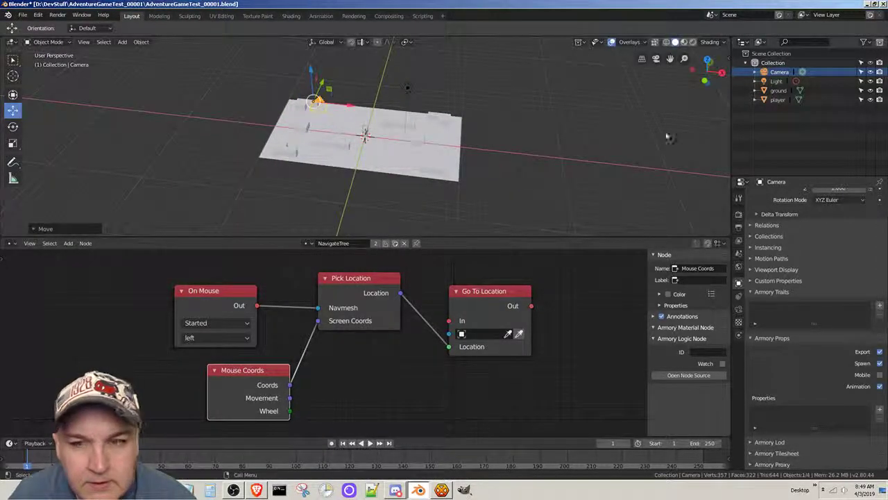
click(657, 59)
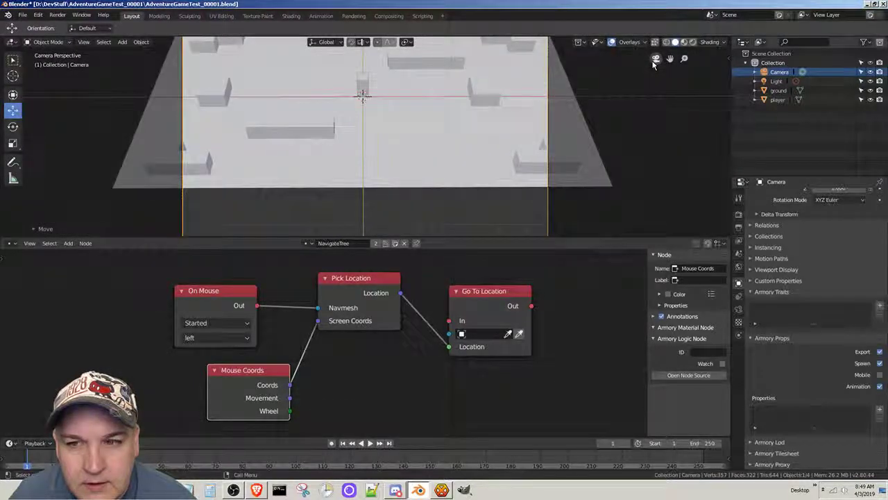
click(656, 60)
drag(325, 84, 337, 64)
click(656, 59)
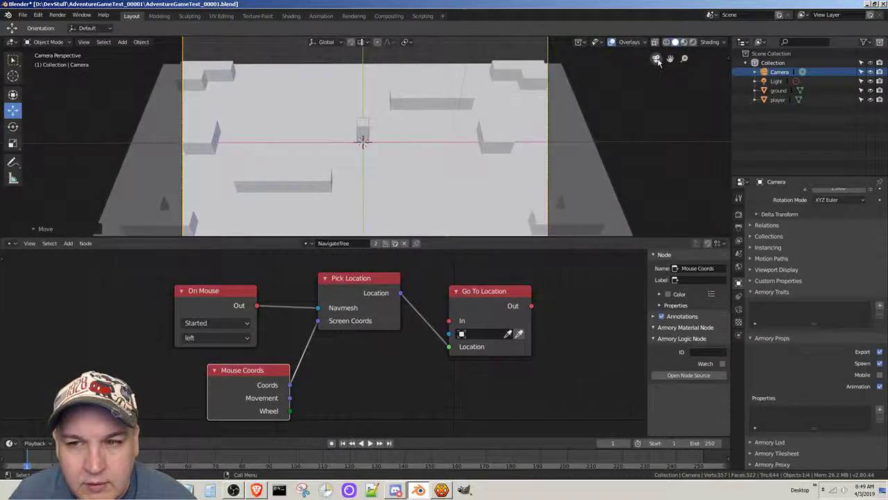
click(656, 59)
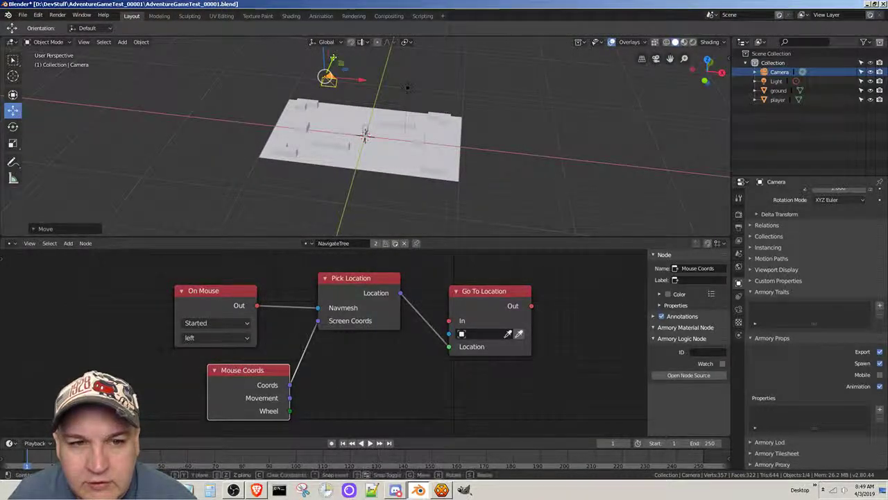
Nudge the camera back along the Y axis and fine-tune its position so the front edge of the ground fits in view.
drag(334, 62, 330, 69)
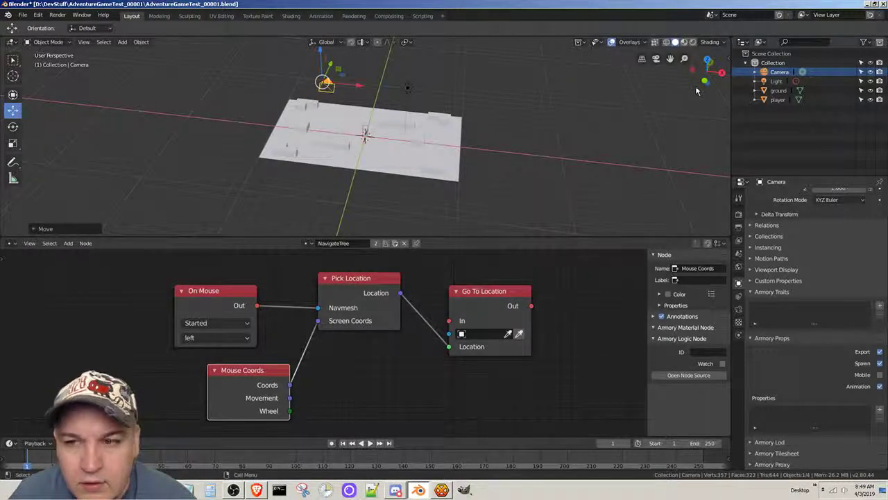
drag(320, 49, 327, 67)
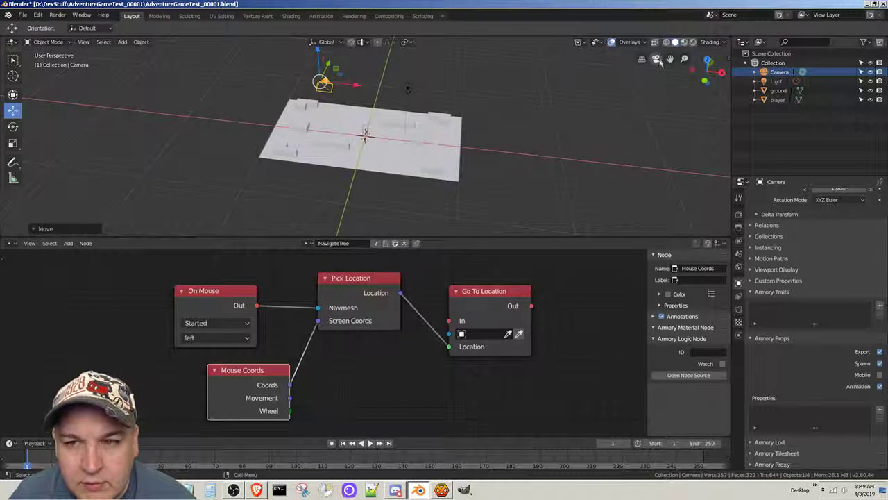
click(657, 60)
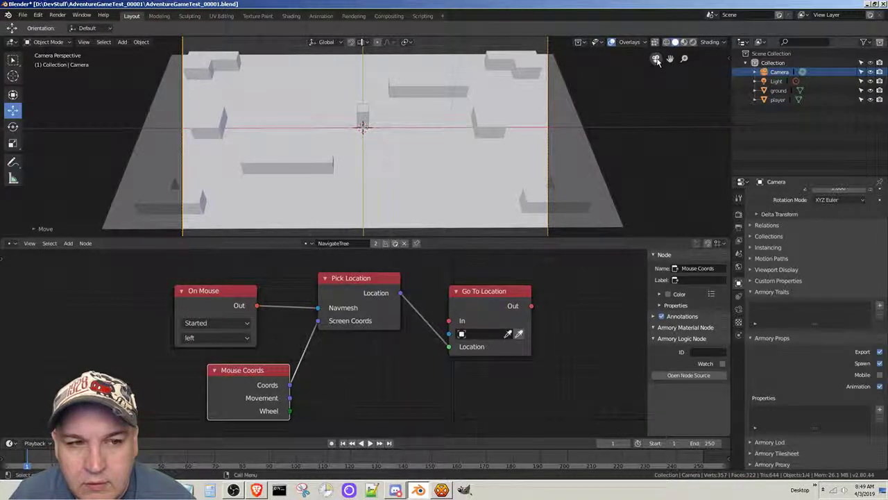
click(657, 60)
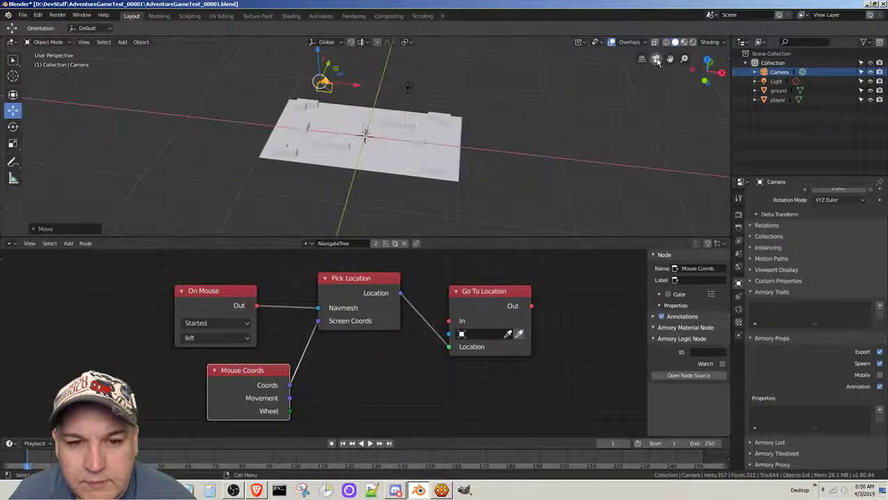
Raise the camera higher above the ground along the Z axis and check its view.
scroll(434, 130, down, 5)
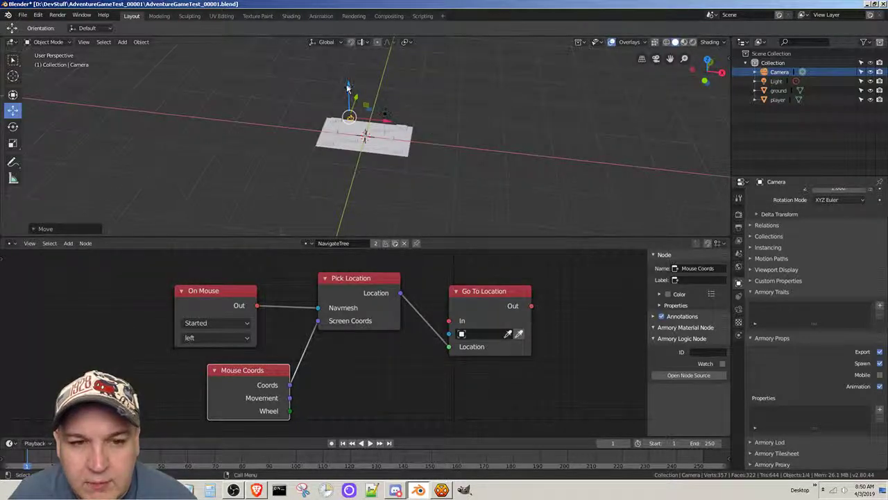
drag(349, 88, 349, 46)
click(656, 59)
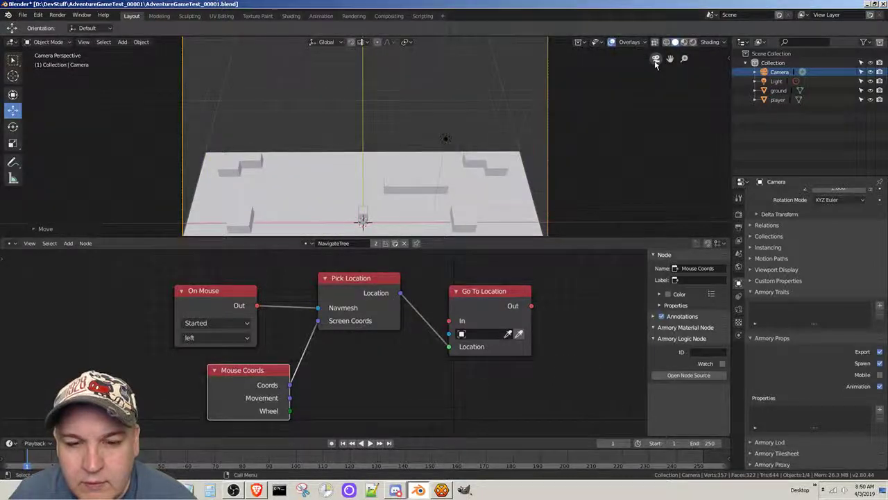
click(655, 60)
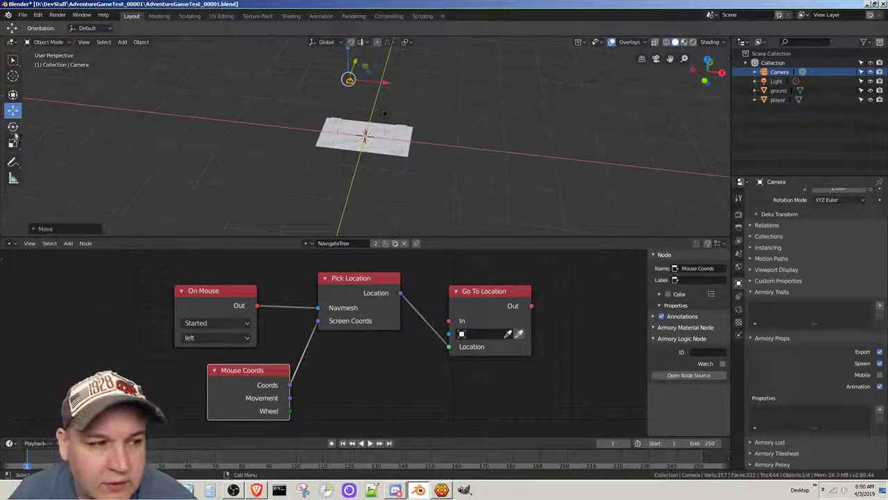
Rotate the raised camera about the X axis to aim it more steeply down at the level, checking the camera view after each adjustment.
click(13, 126)
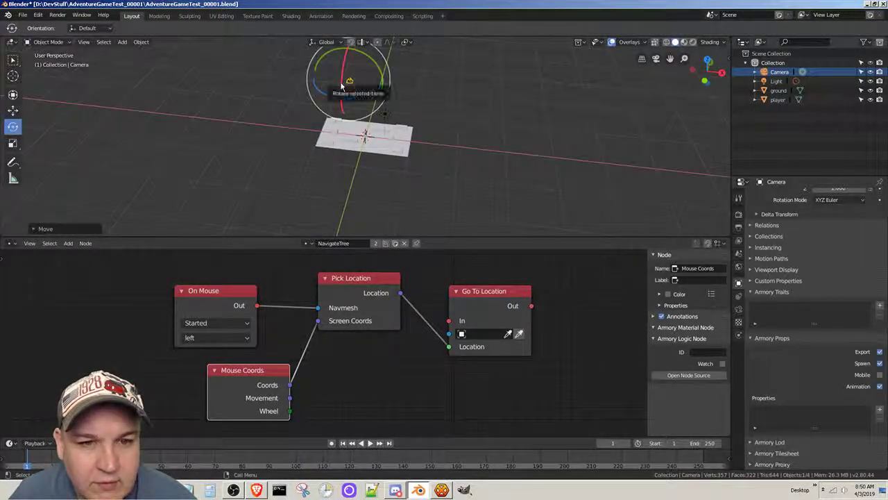
mouse_move(344, 84)
mouse_down()
mouse_move(342, 76)
mouse_move(348, 81)
mouse_up()
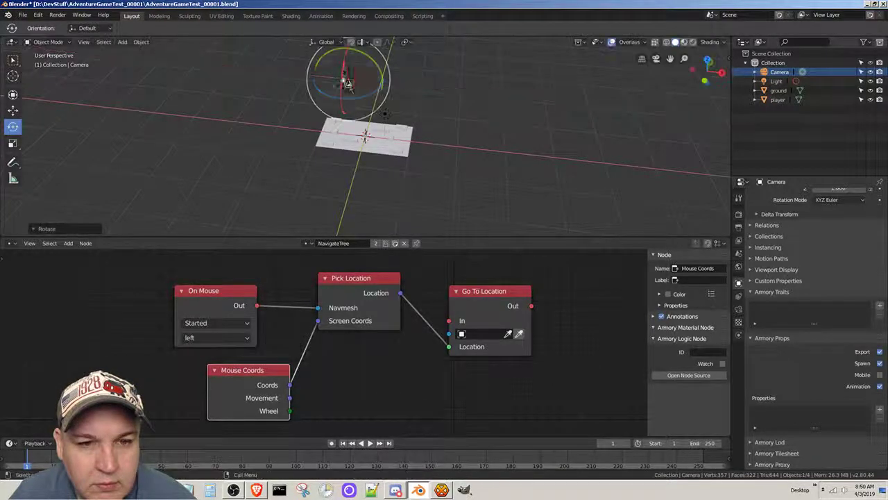
click(655, 59)
click(655, 59)
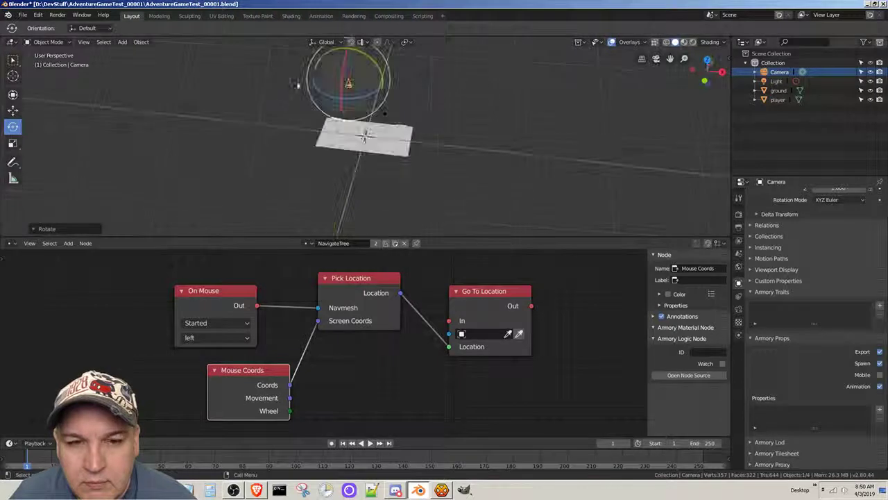
drag(347, 60, 348, 83)
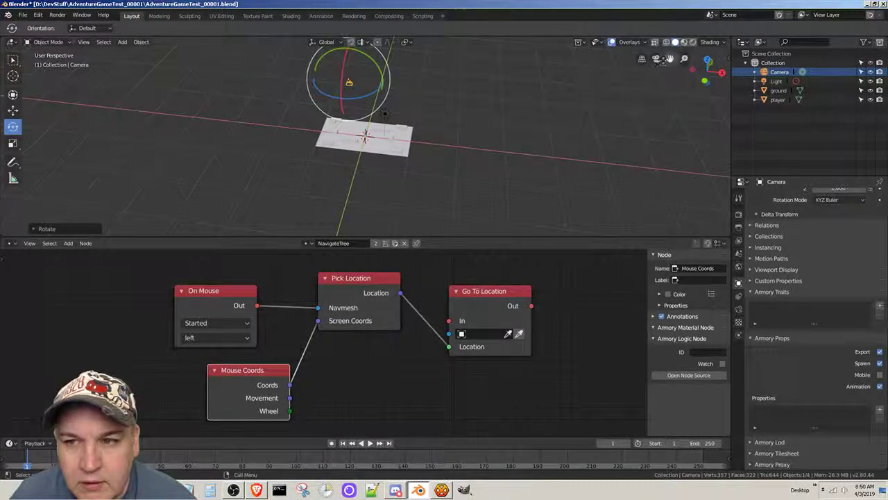
click(656, 59)
click(655, 59)
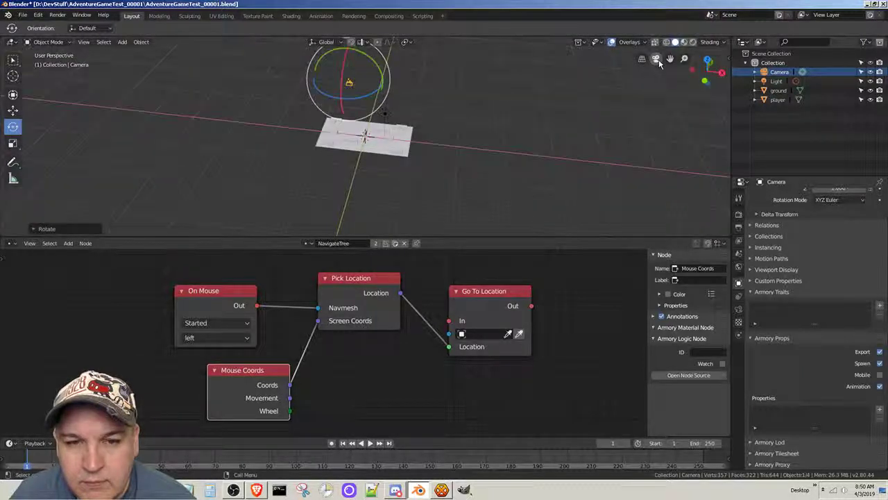
click(12, 109)
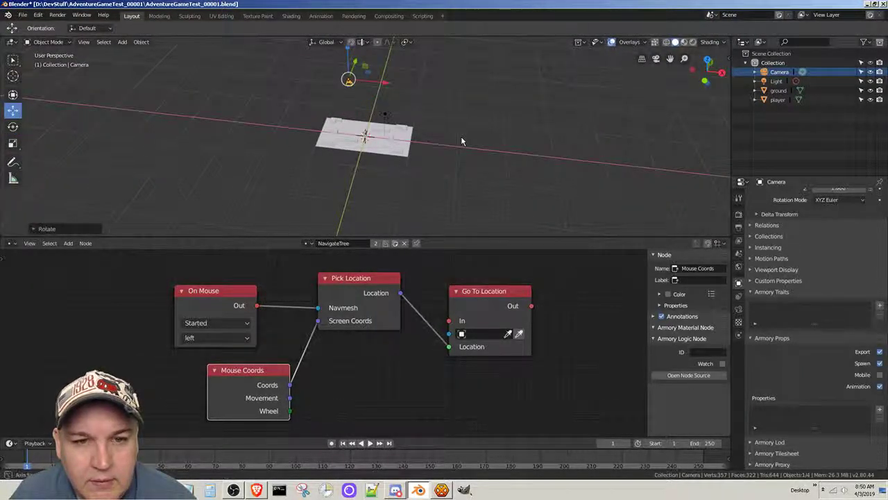
mouse_move(461, 138)
middle_down()
mouse_move(456, 148)
mouse_move(448, 142)
middle_up()
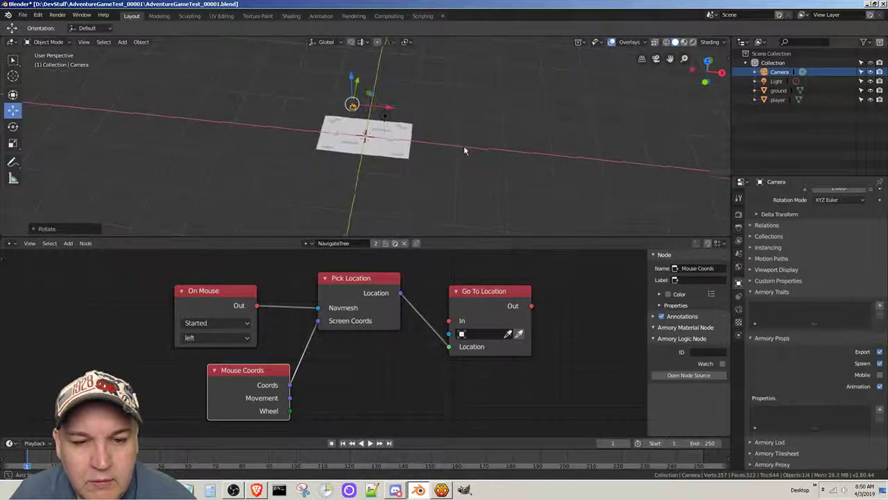
key(g)
click(459, 99)
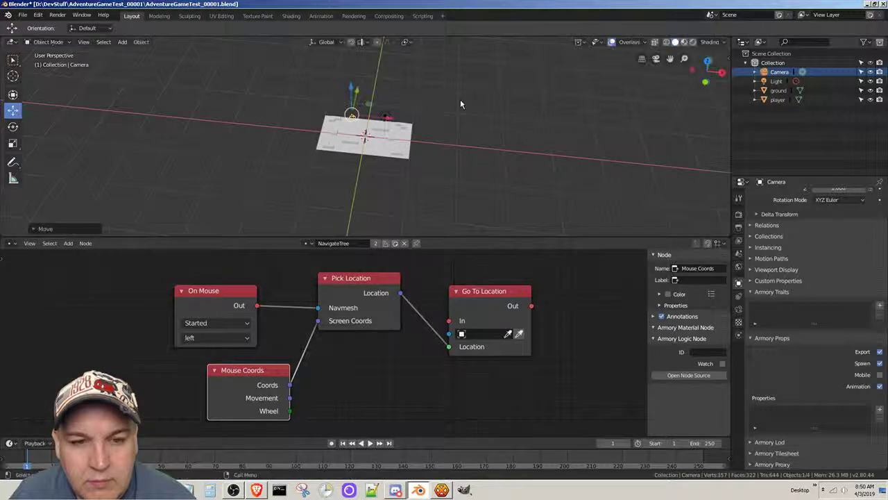
key(ctrl+z)
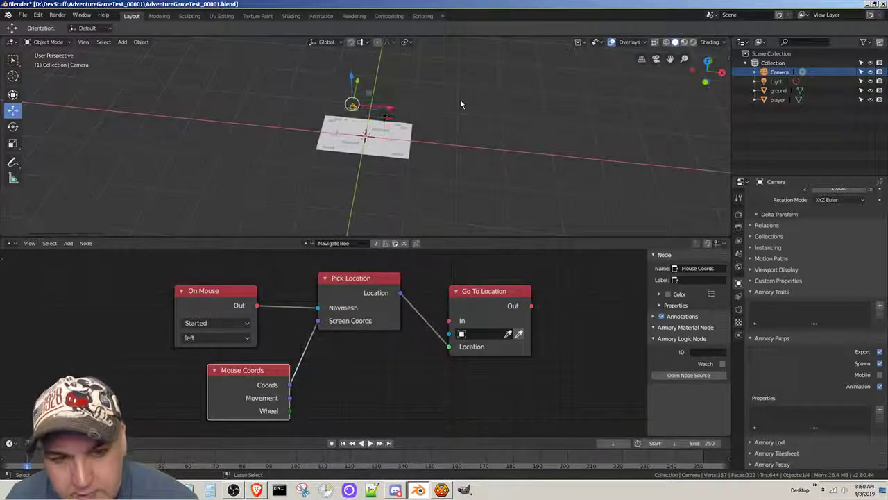
Move the camera forward along the Y axis in small stages, comparing the level's framing in the camera view after each move.
drag(359, 82, 358, 73)
click(656, 59)
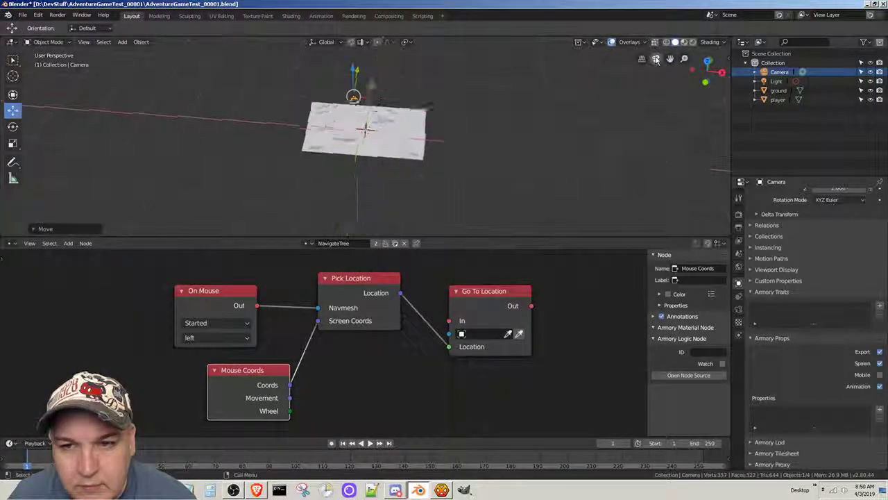
click(657, 60)
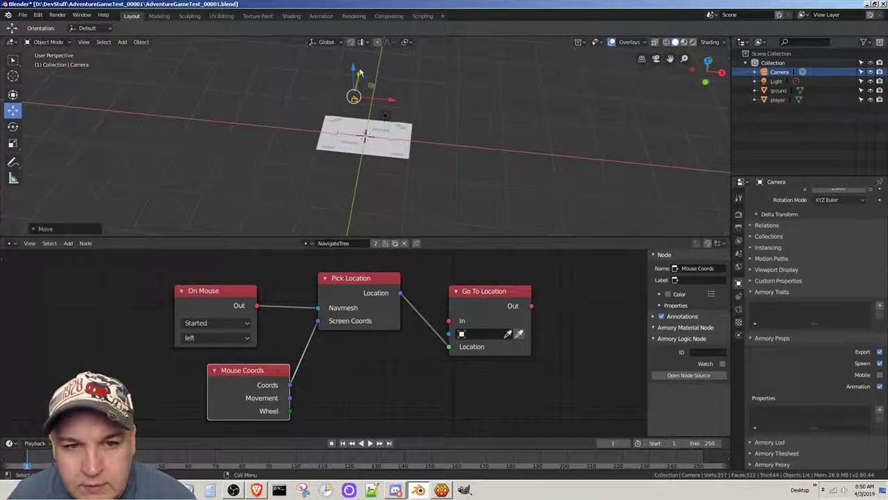
drag(358, 72, 358, 71)
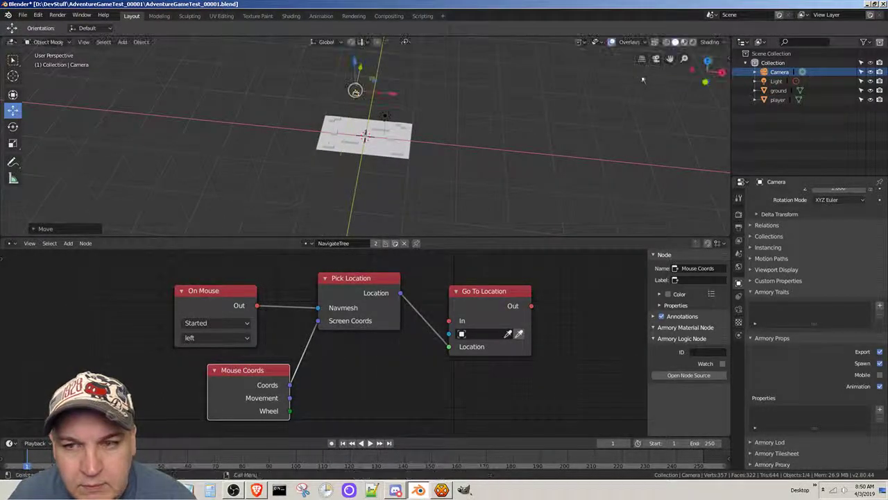
click(656, 59)
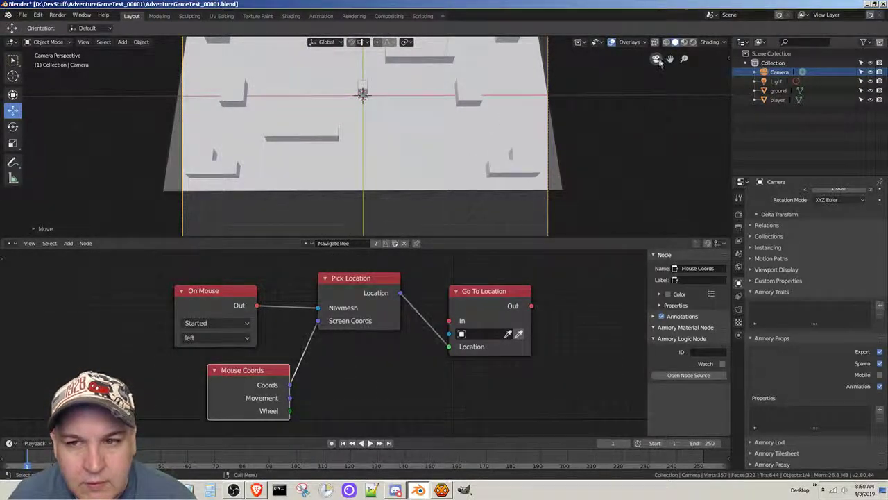
click(657, 60)
Raise the camera much farther above the level so the ground's full width fits in the camera view.
drag(360, 67, 358, 35)
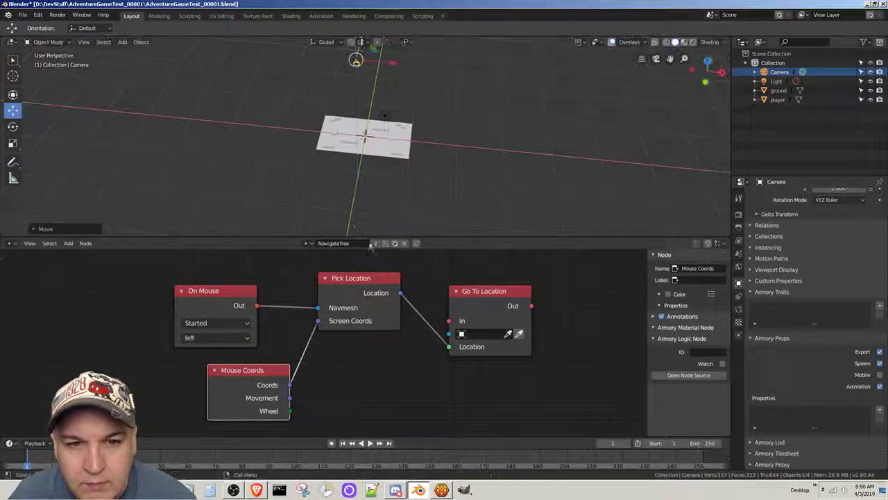
click(657, 60)
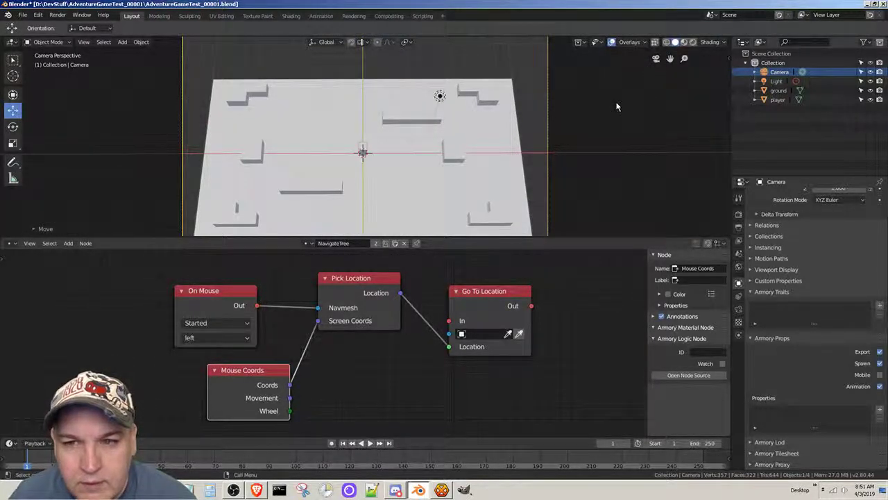
click(656, 60)
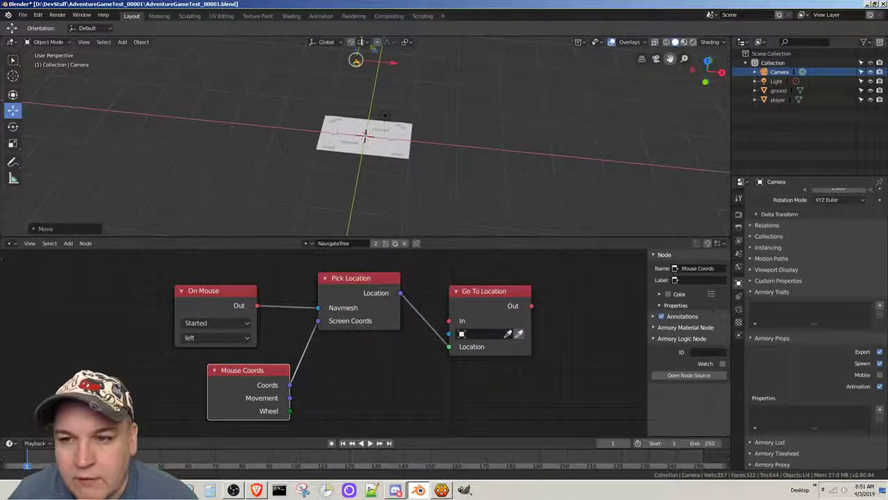
Nudge the raised camera back along the Y axis to bring the ground's front edge into the camera view.
drag(669, 59, 694, 115)
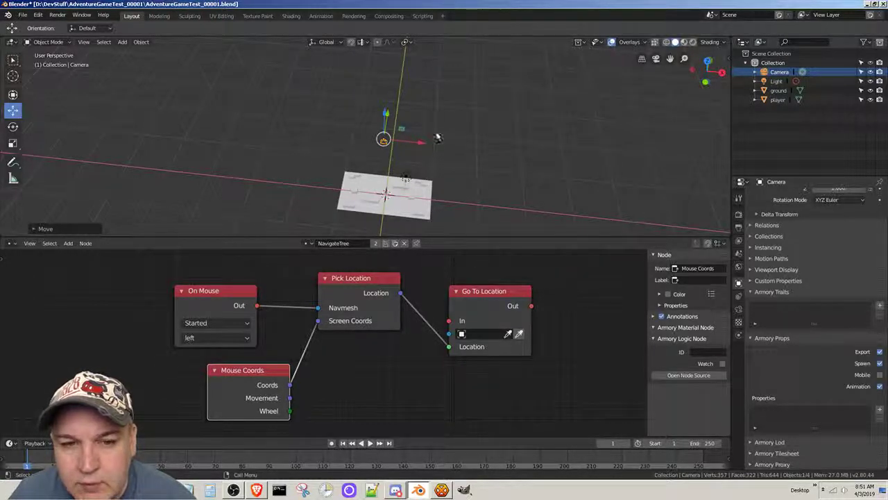
drag(386, 114, 386, 117)
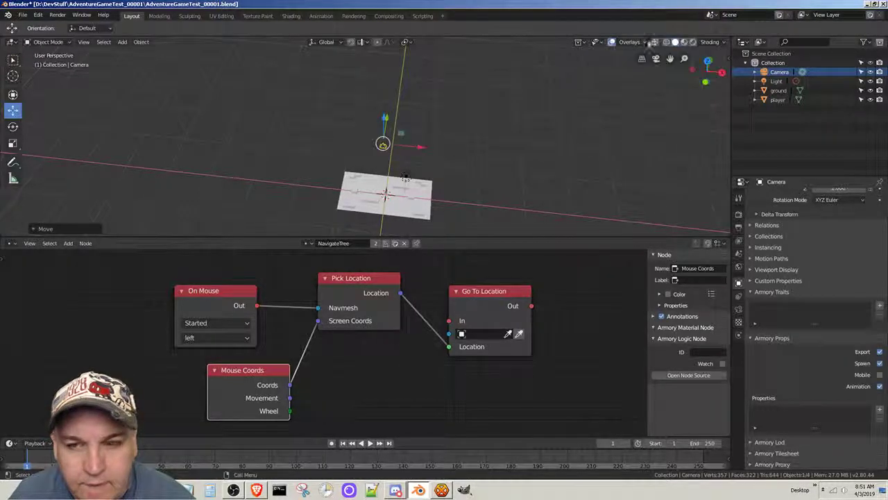
click(660, 60)
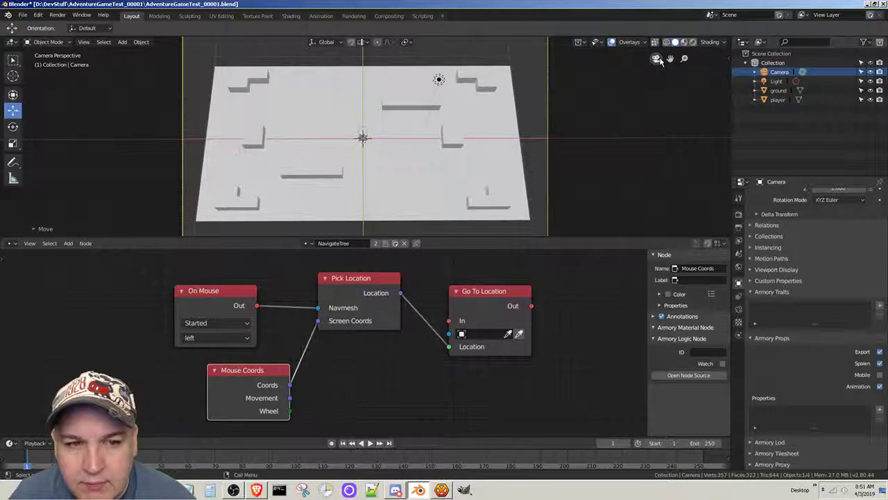
click(658, 60)
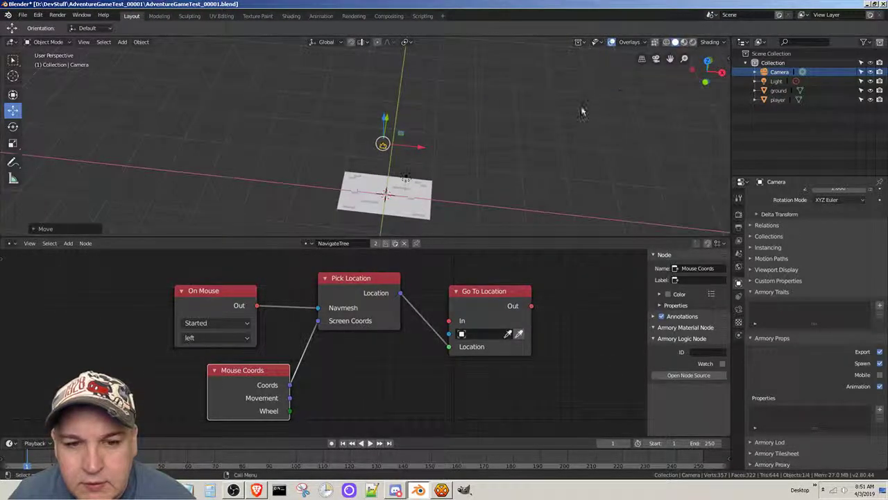
Lower the camera slightly to frame the level more tightly, check its view, and save the file.
drag(386, 119, 384, 118)
click(655, 60)
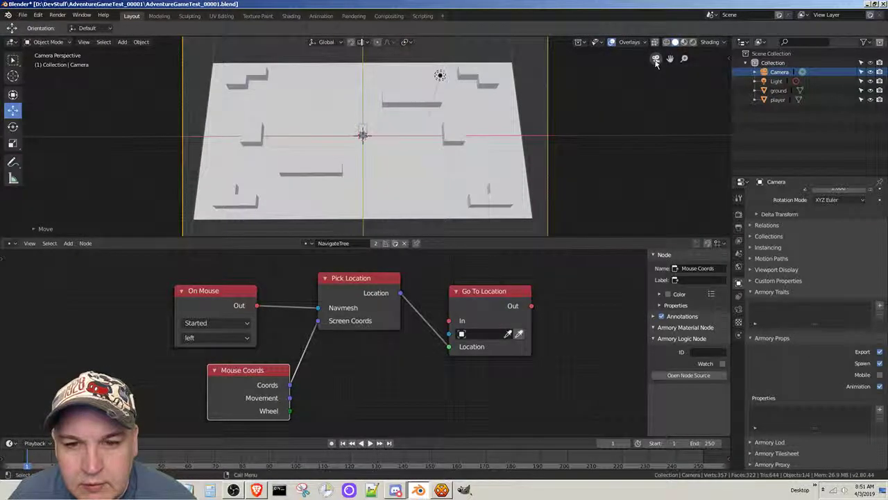
click(655, 60)
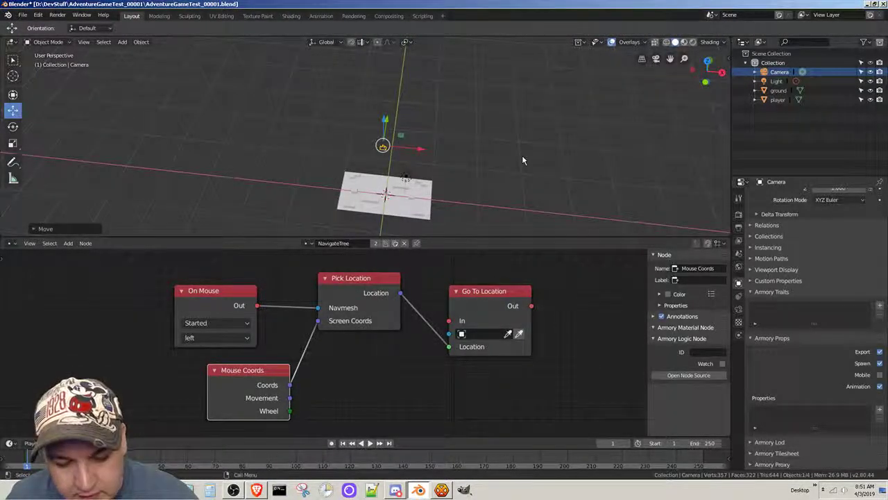
key(ctrl+s)
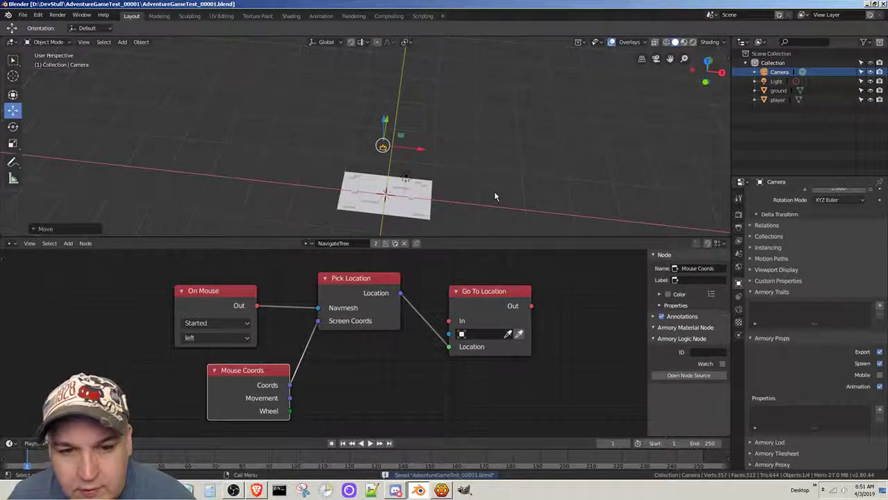
Undo the last change, recheck the level's framing through the camera, and save the file again.
scroll(494, 190, up, 5)
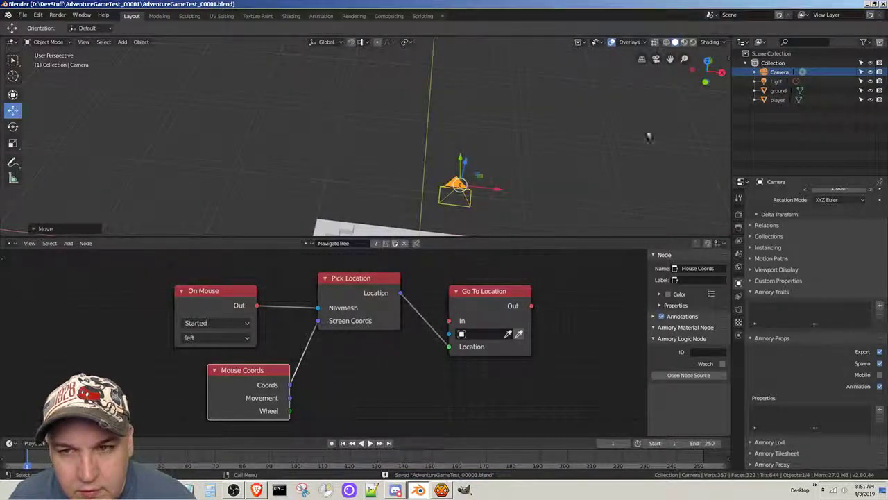
drag(670, 58, 661, 132)
scroll(570, 196, down, 5)
shift+middle_drag(576, 222, 568, 127)
scroll(571, 196, down, 1)
scroll(571, 196, up, 2)
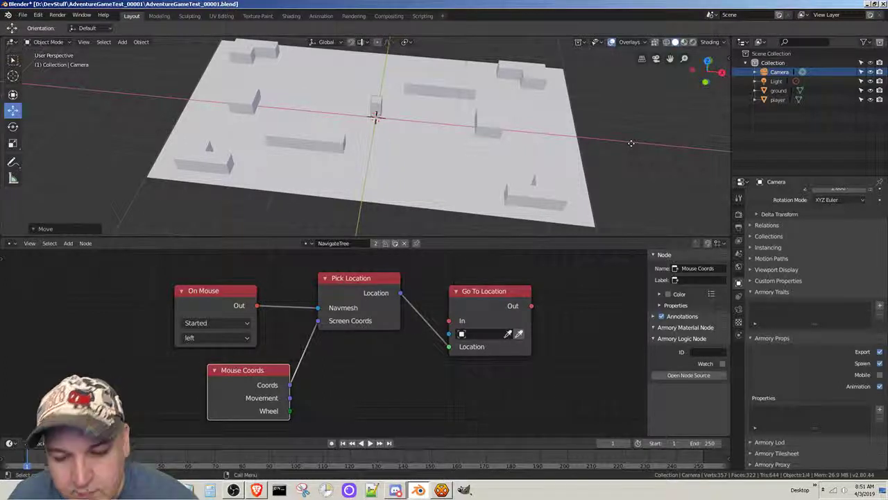
key(ctrl+z)
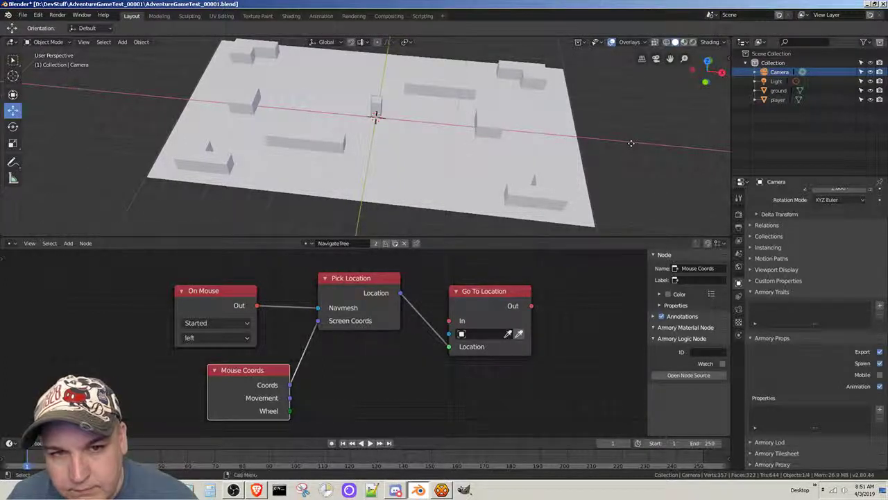
click(655, 59)
click(656, 59)
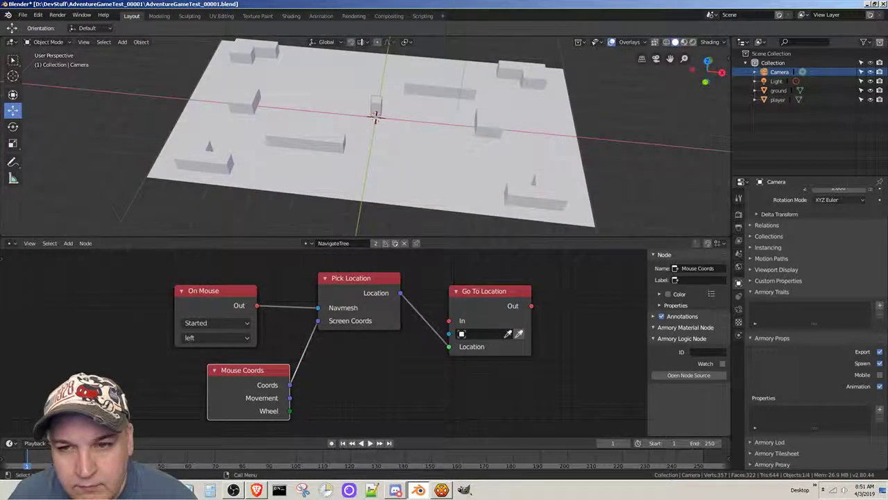
mouse_move(639, 121)
middle_down()
mouse_move(597, 108)
mouse_move(647, 111)
middle_up()
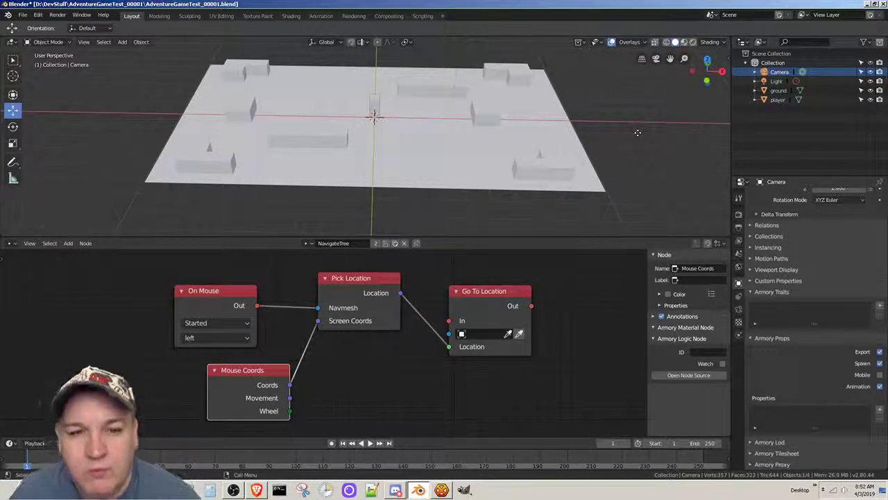
key(ctrl+s)
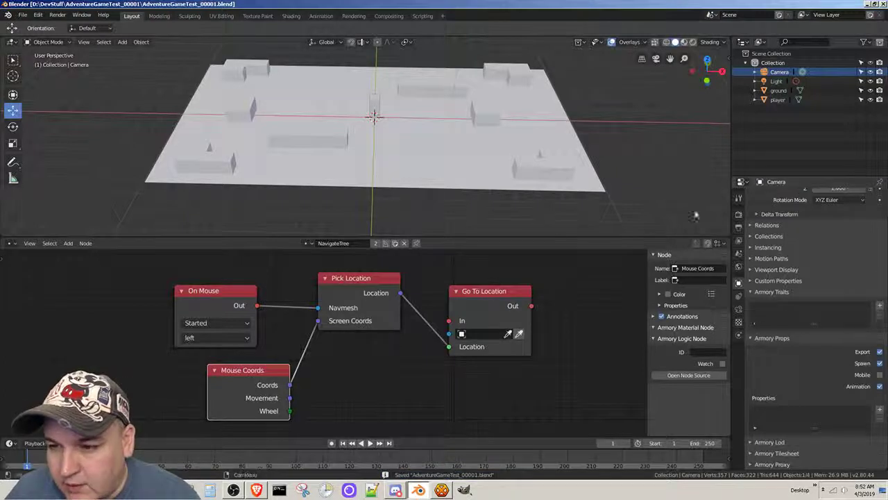
Show the scene's render and Armory Player settings, run the game to check the camera framing, and close the game window.
click(739, 216)
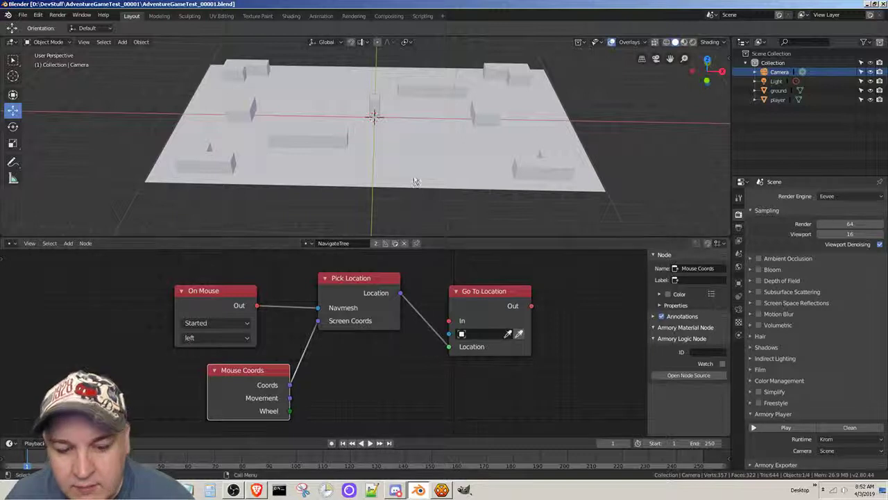
key(F5)
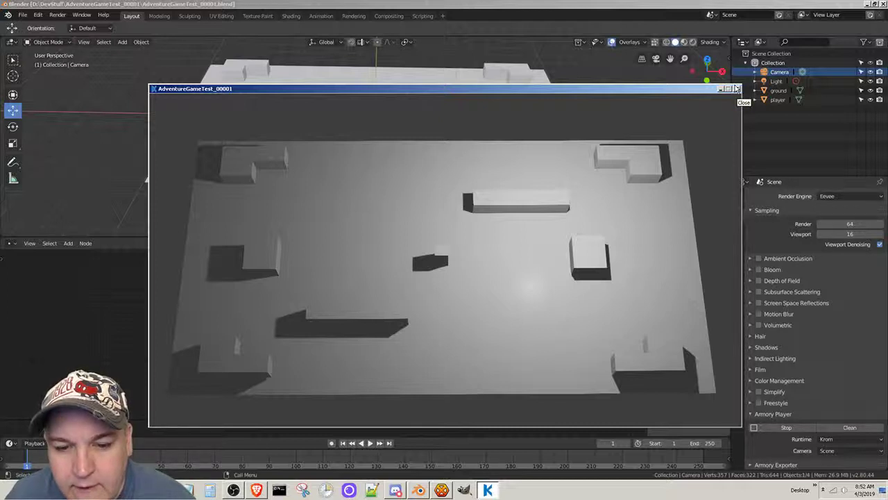
click(737, 88)
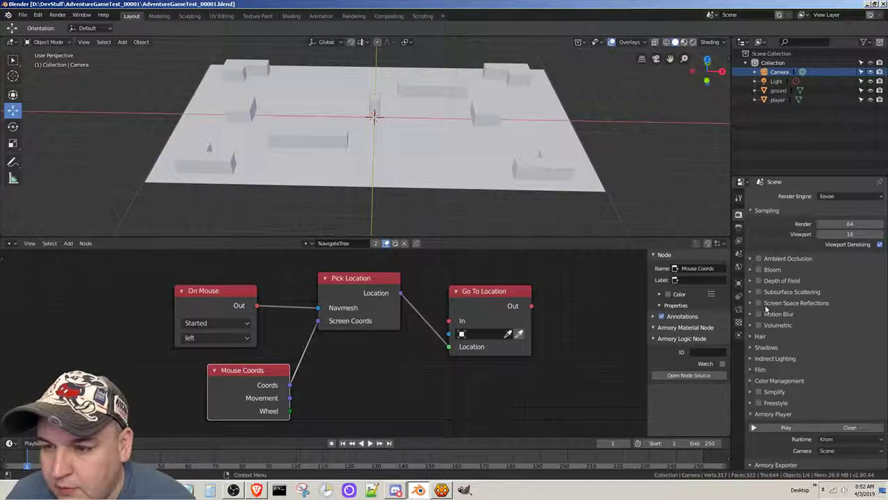
Review the player object's Armory traits and rigid body settings, then test-run the game and close its window.
click(770, 100)
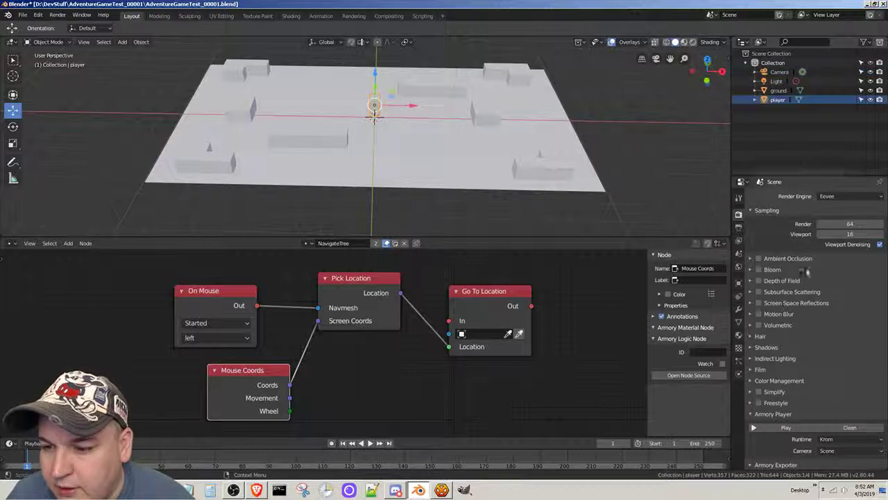
click(739, 283)
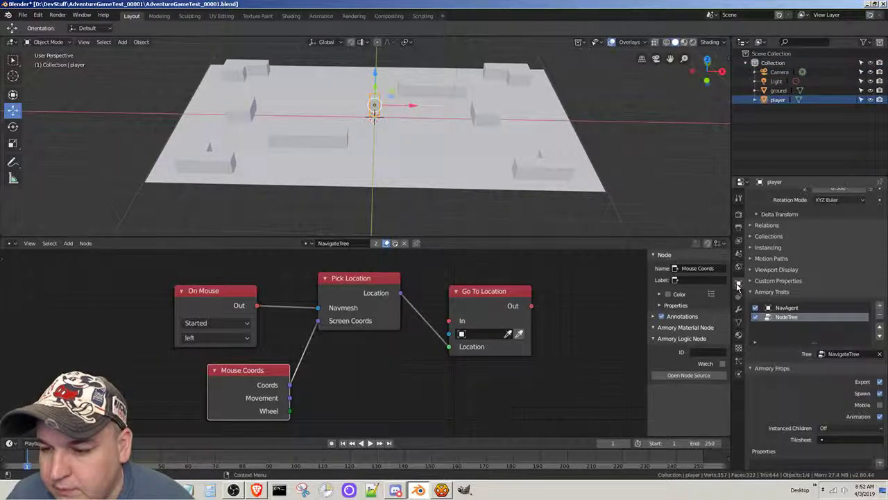
click(739, 374)
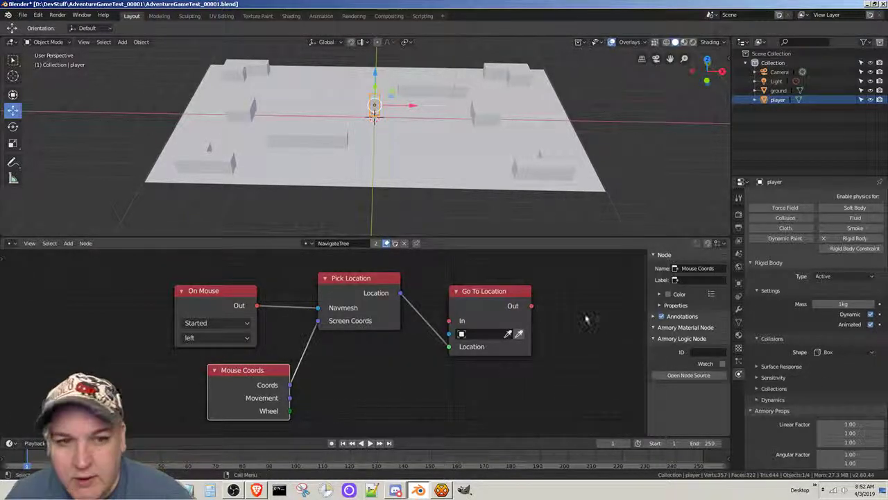
key(F5)
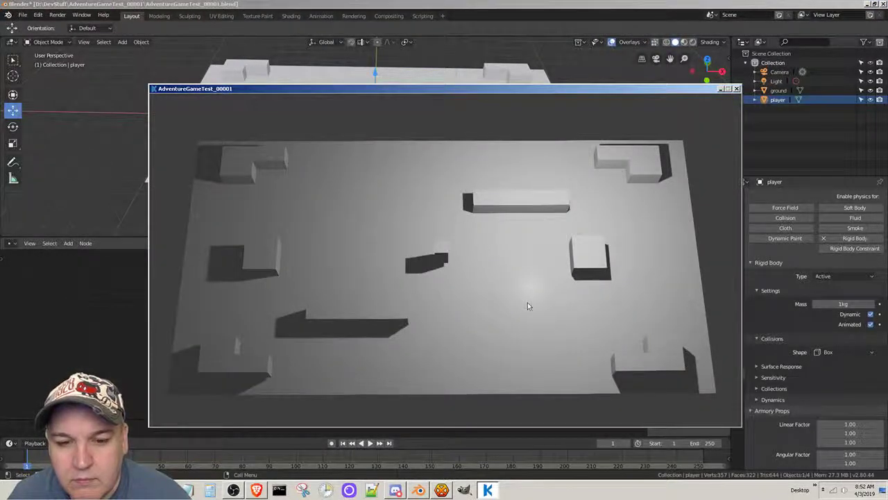
click(736, 88)
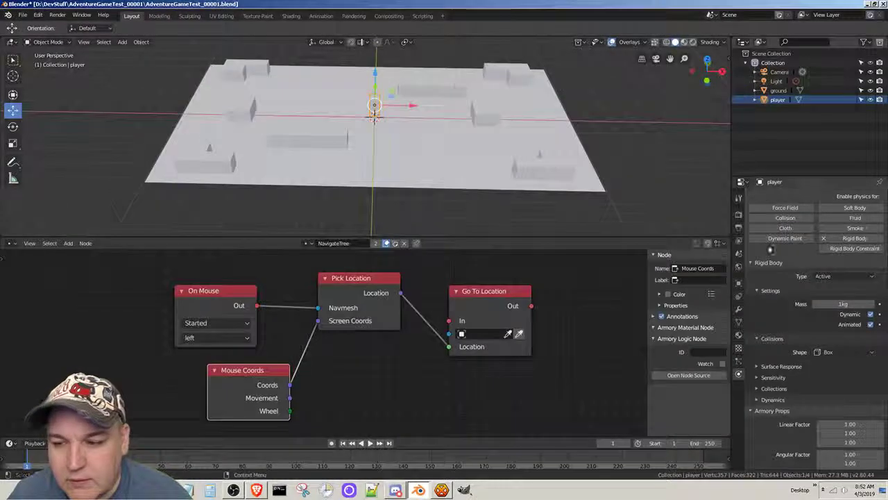
Raise the player slightly above the ground along the Z axis, then save and test-run the game.
key(ctrl+s)
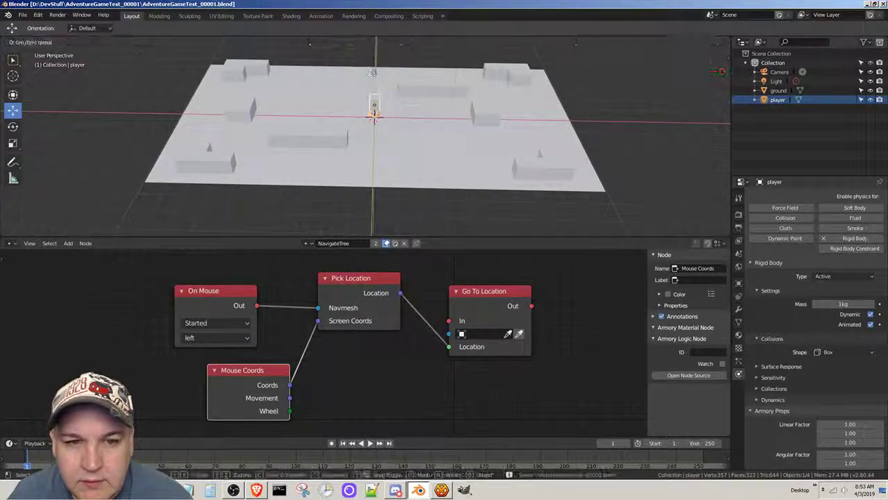
drag(373, 82, 373, 74)
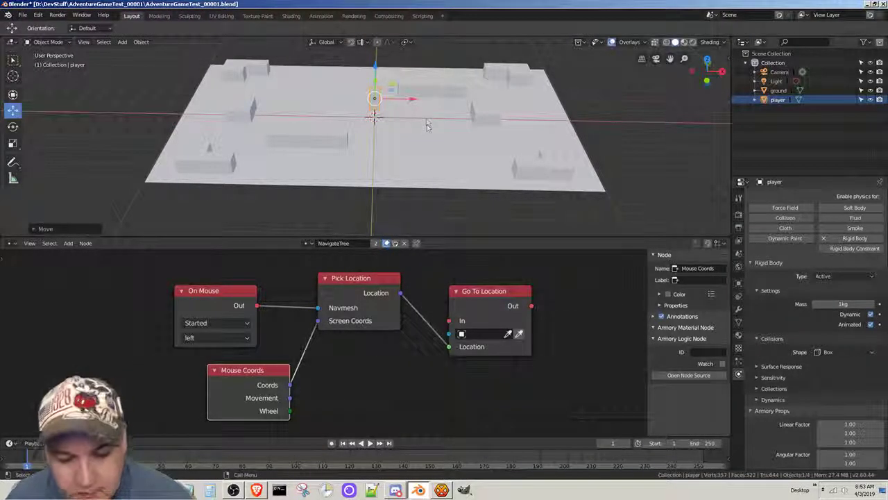
key(ctrl+s)
key(F5)
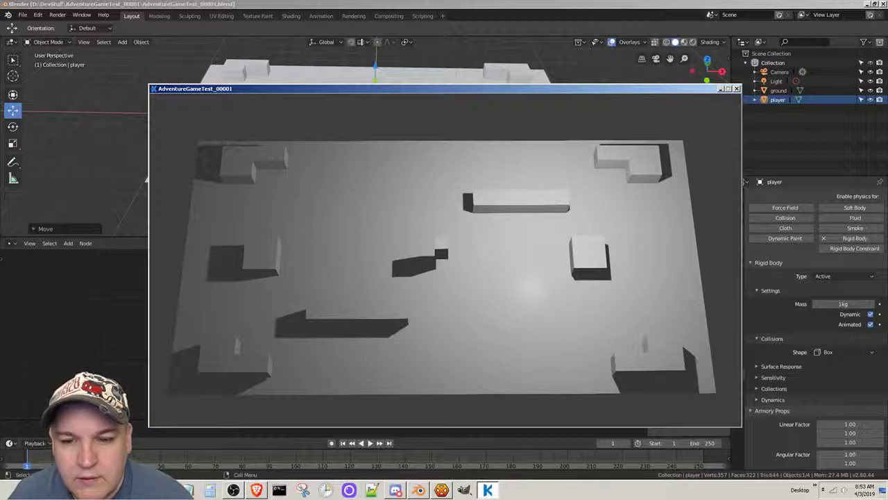
Close the game window, compare the rigid body settings of the ground and player, and show the ground's Armory traits.
click(736, 89)
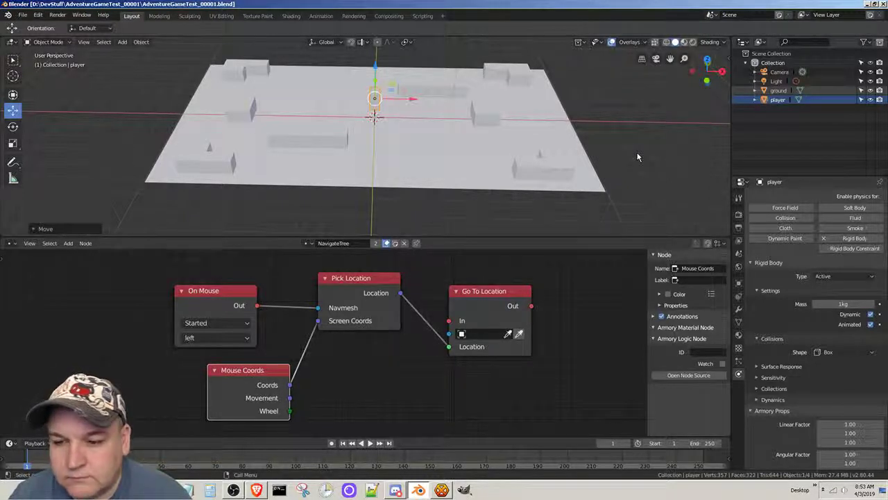
click(425, 159)
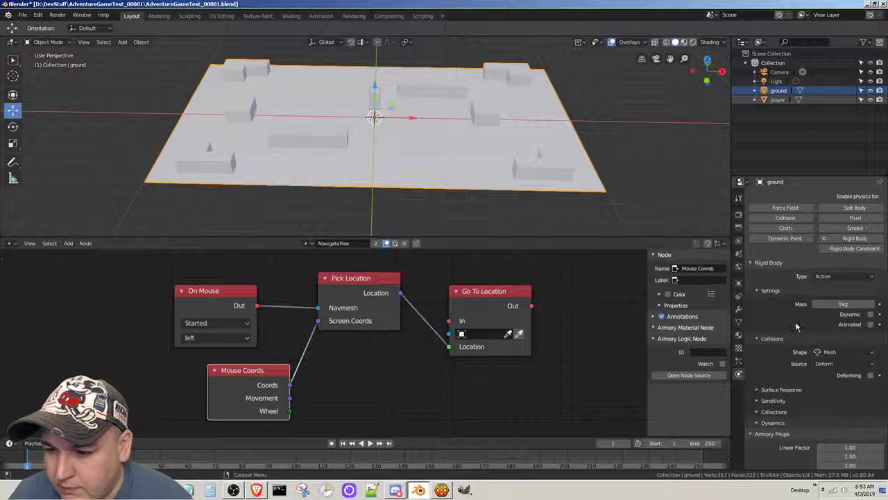
click(379, 98)
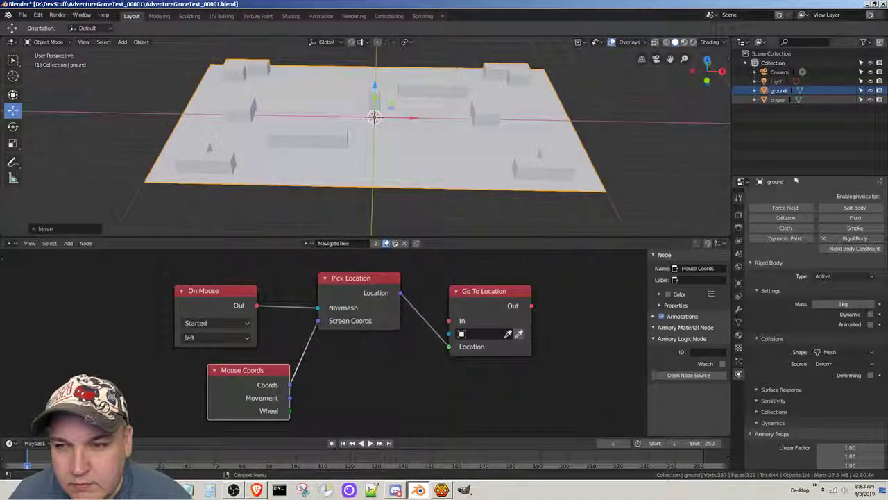
click(778, 100)
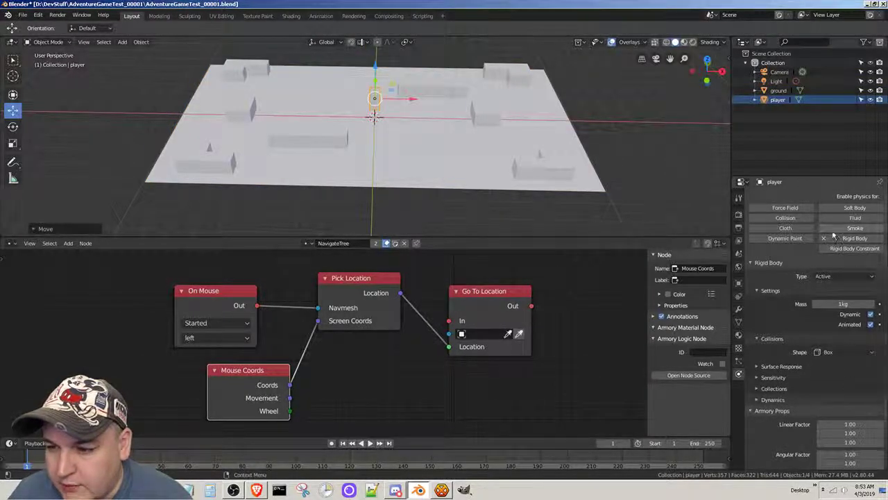
click(778, 91)
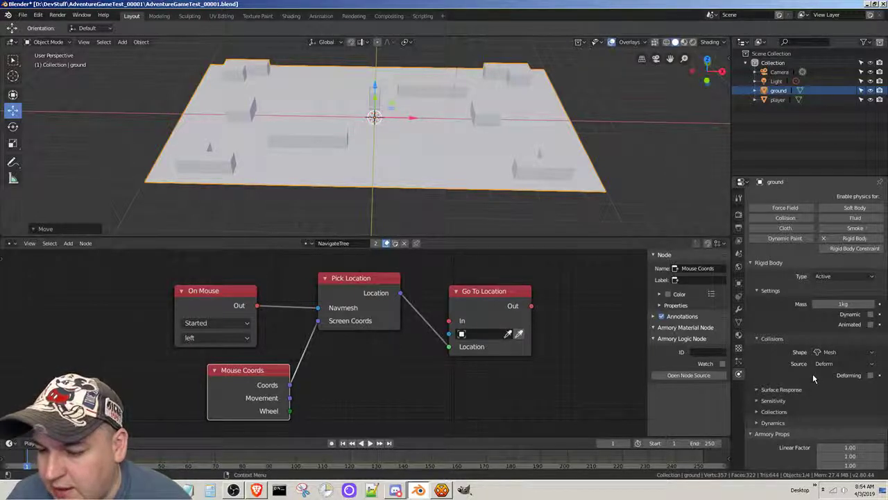
click(739, 283)
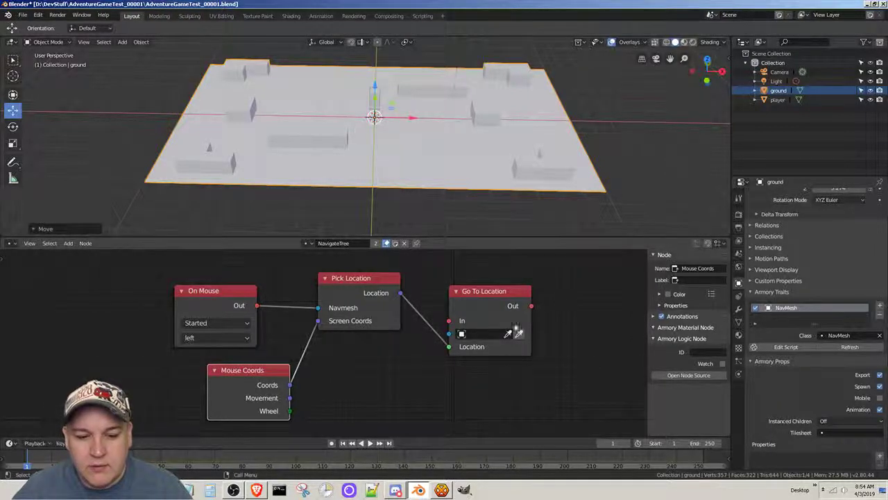
Open exampleblend.blend from the Downloads folder, examine its click-to-move node tree, and return to the AdventureGameTest_00001 project.
key(alt+Tab)
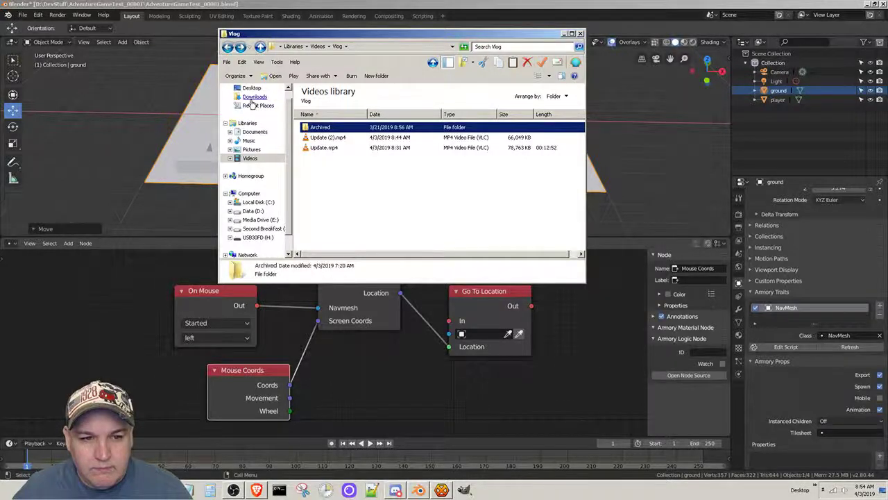
click(252, 96)
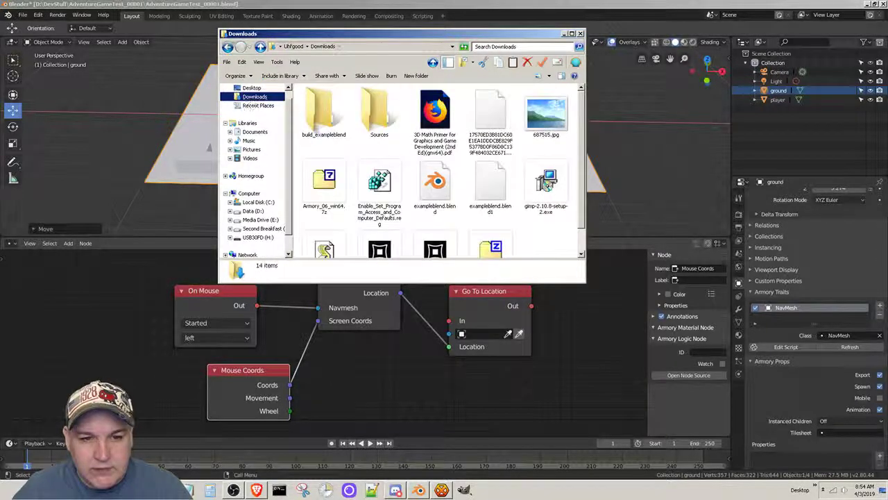
double_click(437, 198)
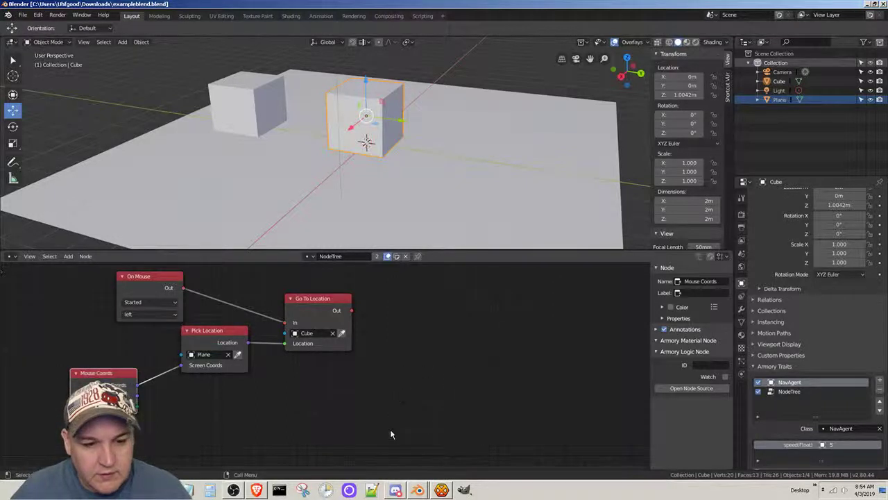
click(418, 491)
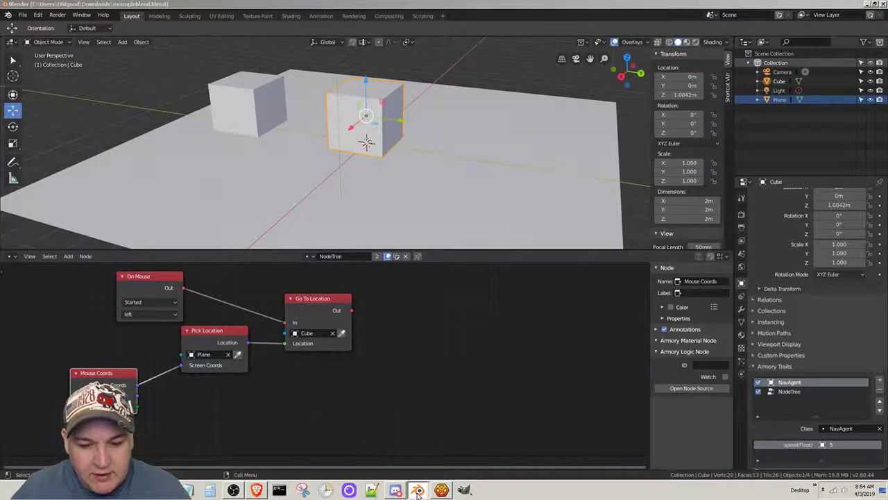
click(390, 462)
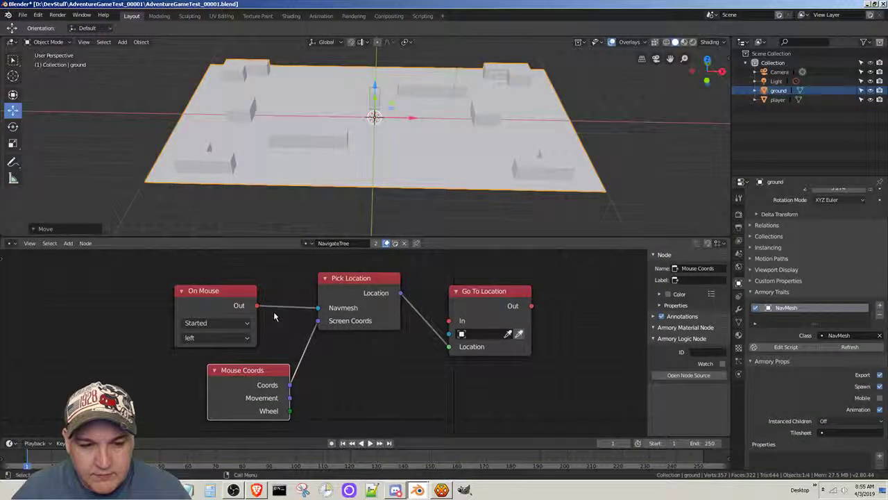
Move the Pick Location node below the others and reconnect On Mouse's Out from its Navmesh input to Go To Location's In.
drag(365, 283, 382, 369)
drag(266, 314, 257, 305)
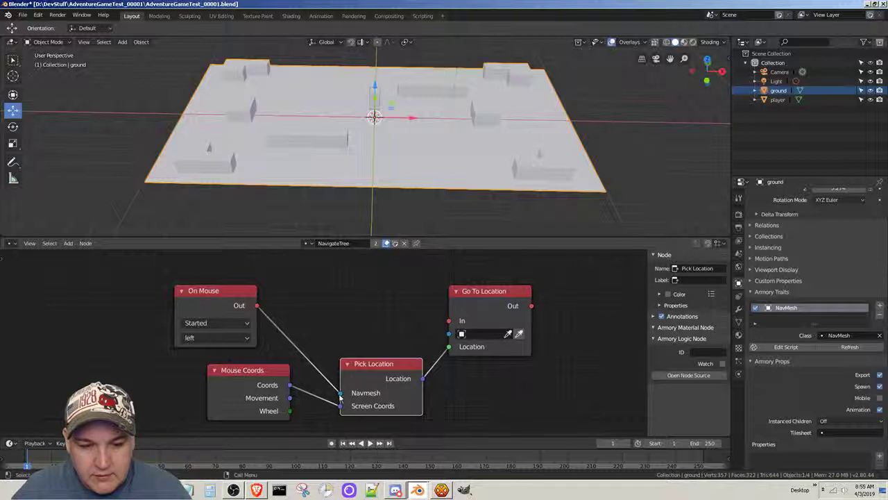
drag(341, 393, 449, 320)
Set the Pick Location node's navmesh to ground and the Go To Location node's object to player.
click(367, 393)
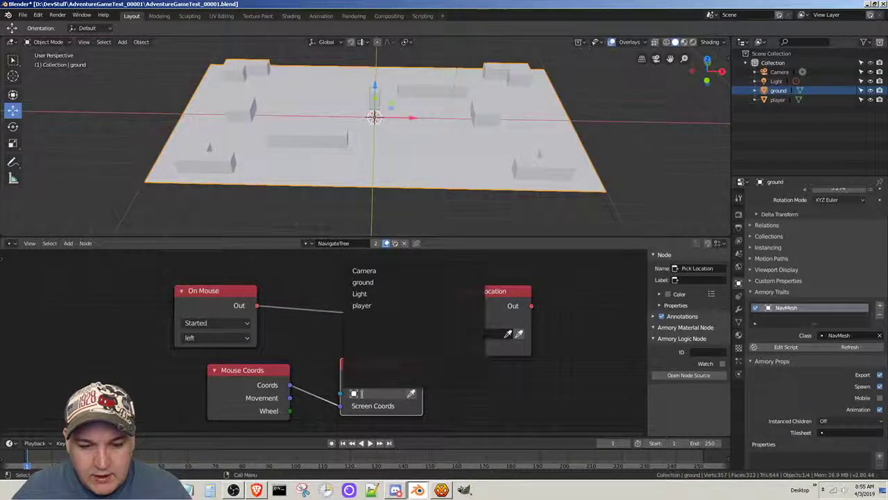
click(368, 282)
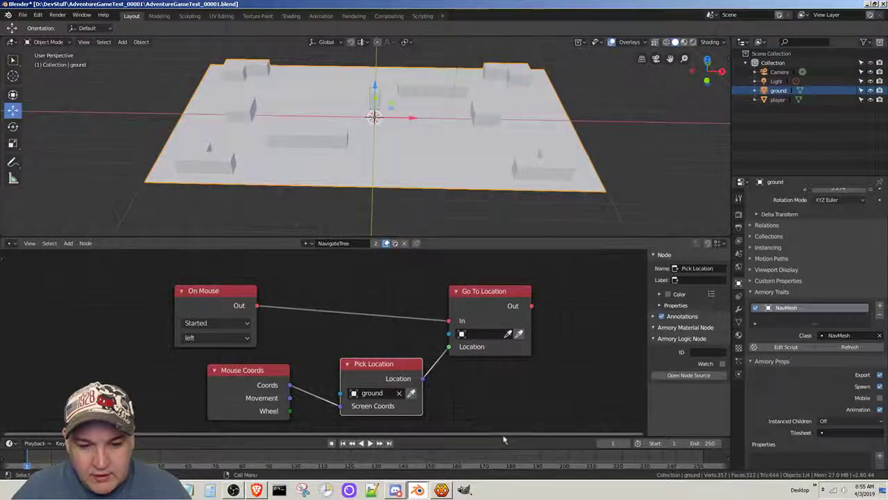
click(483, 334)
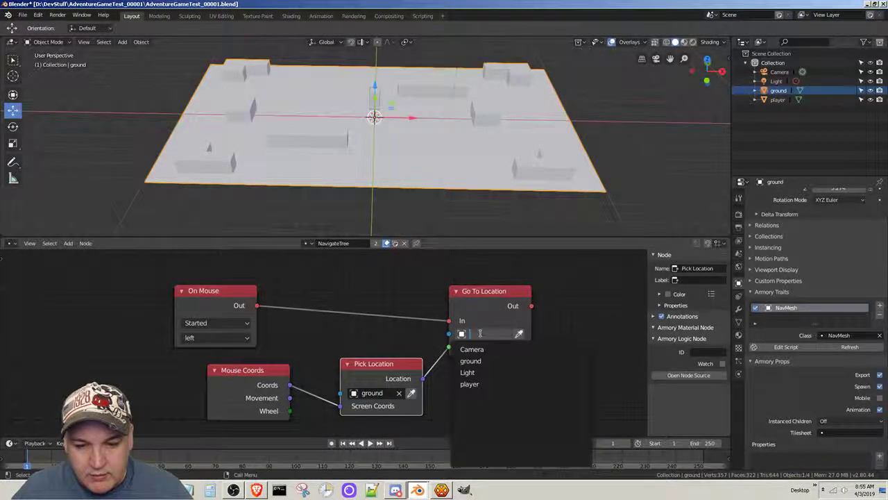
click(483, 384)
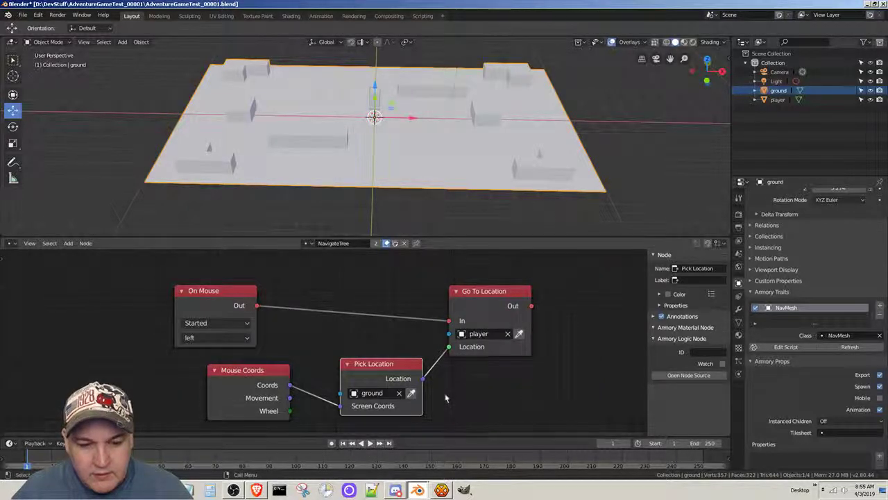
key(alt+Tab)
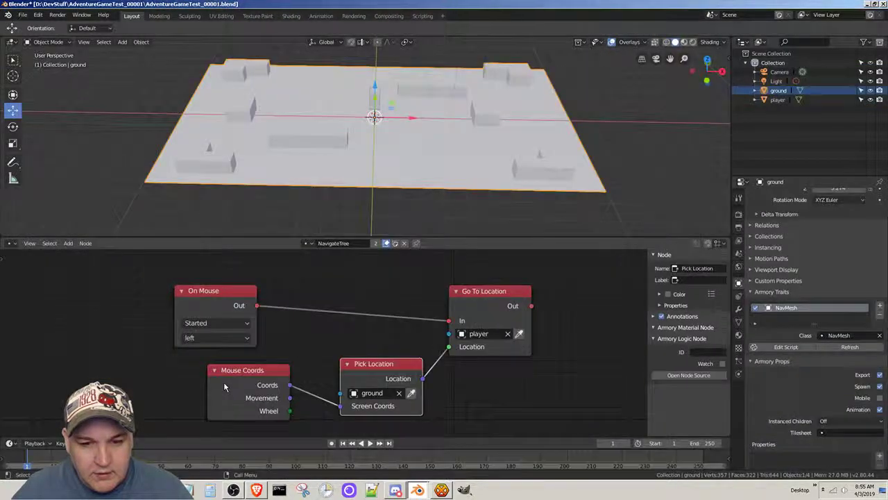
Save the file, run the game, and test sending the player around the right-hand block and the upper wall.
key(ctrl+s)
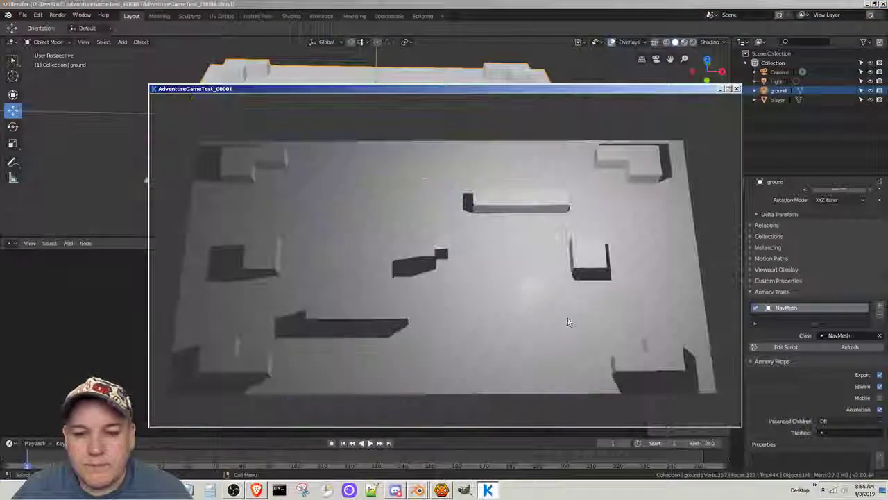
click(509, 262)
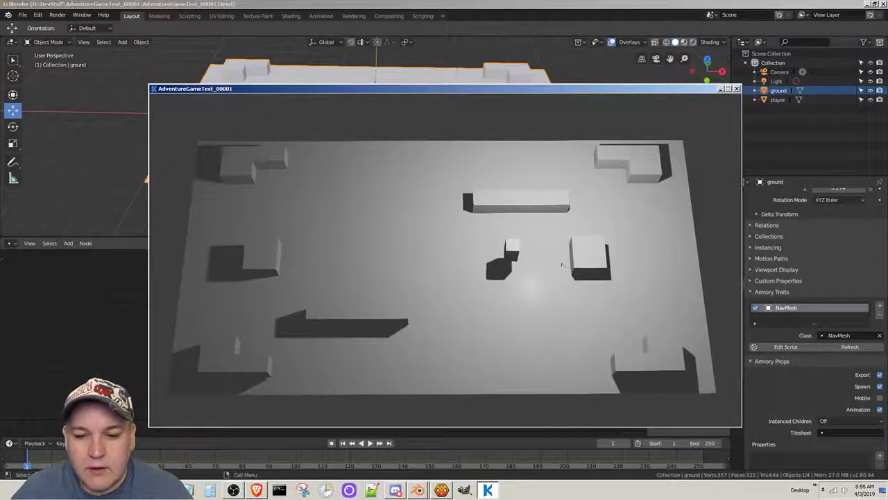
click(579, 267)
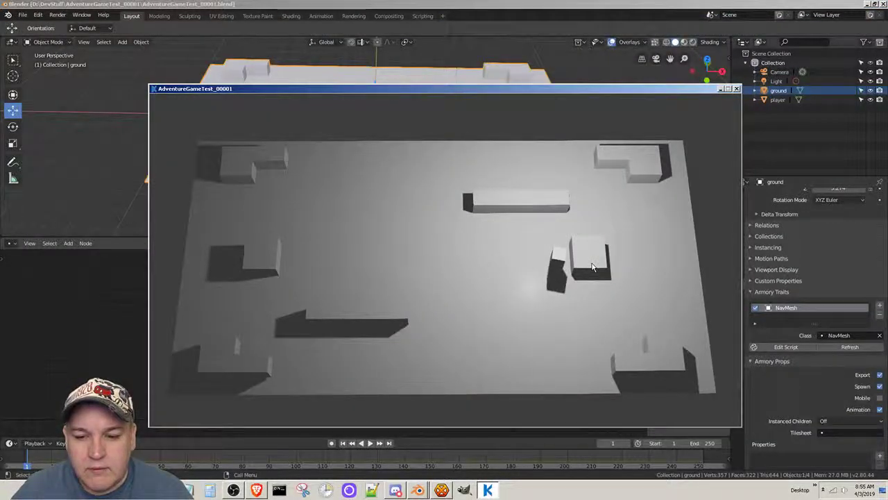
click(499, 233)
click(493, 164)
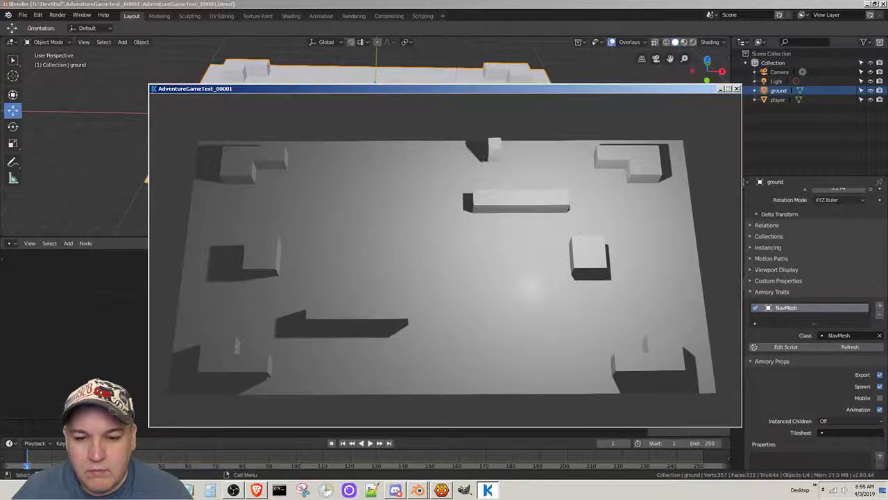
click(561, 215)
click(582, 246)
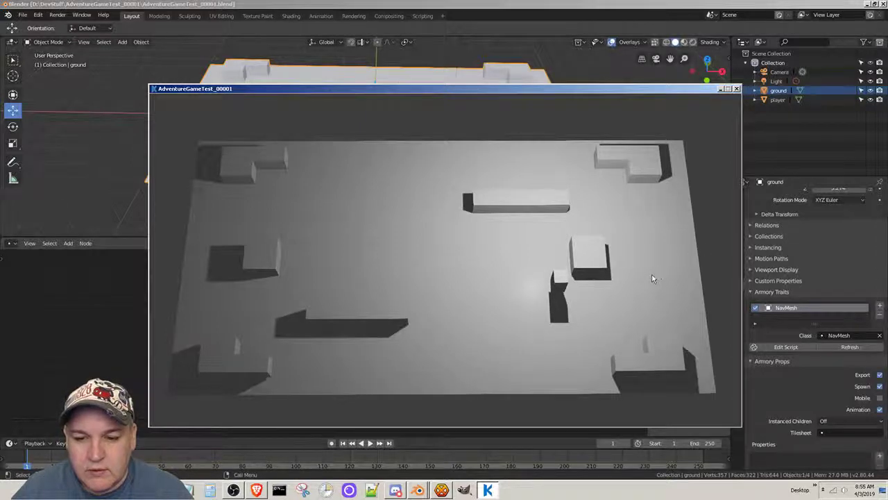
Test the player's movement near the left block, around the lower wall and back past the upper wall, and close the game window.
click(305, 253)
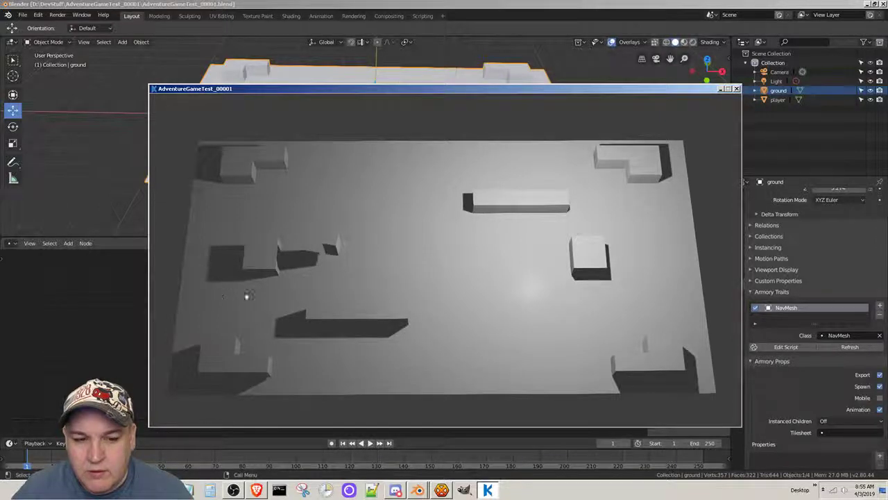
click(294, 306)
click(348, 345)
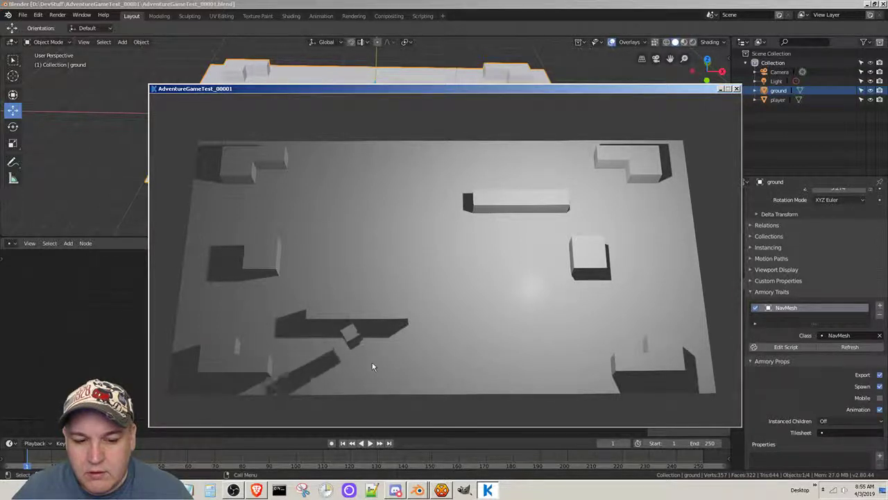
click(401, 380)
click(522, 309)
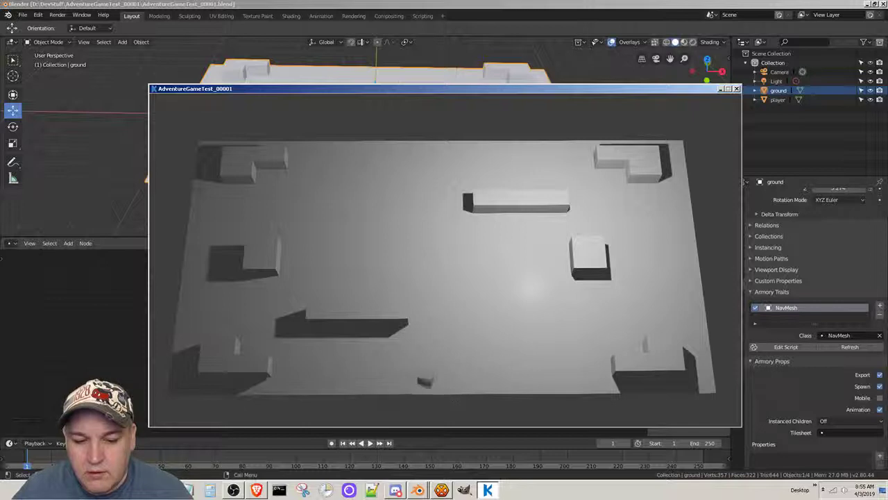
click(526, 264)
click(505, 227)
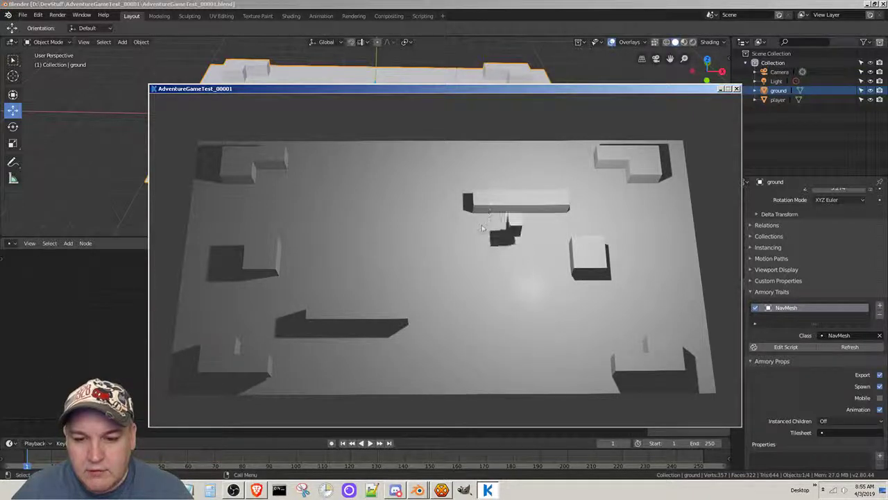
click(470, 166)
click(489, 135)
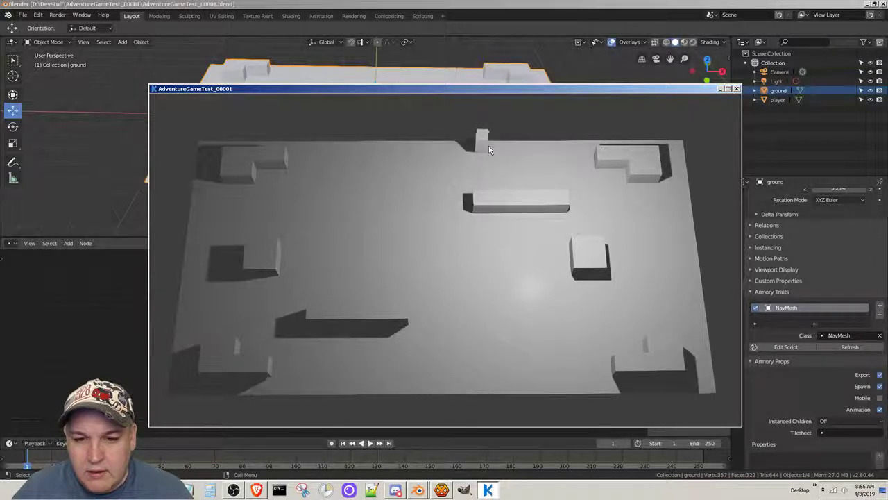
click(530, 175)
click(490, 233)
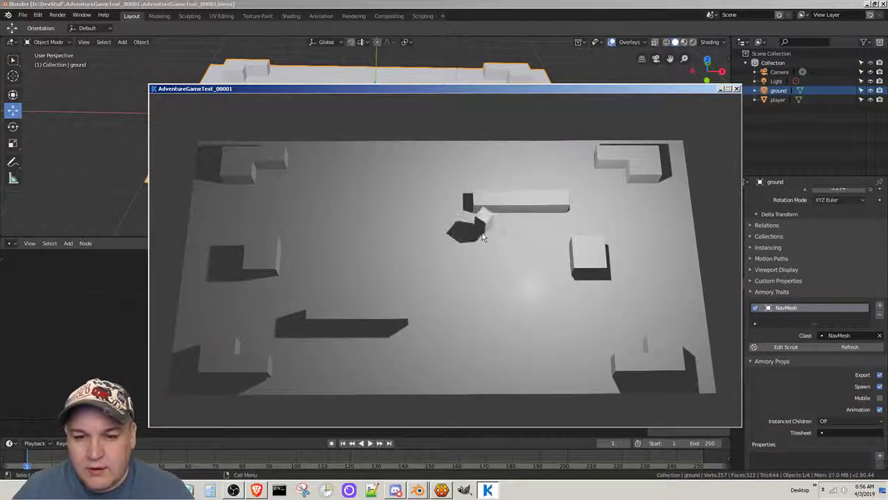
click(392, 244)
click(458, 255)
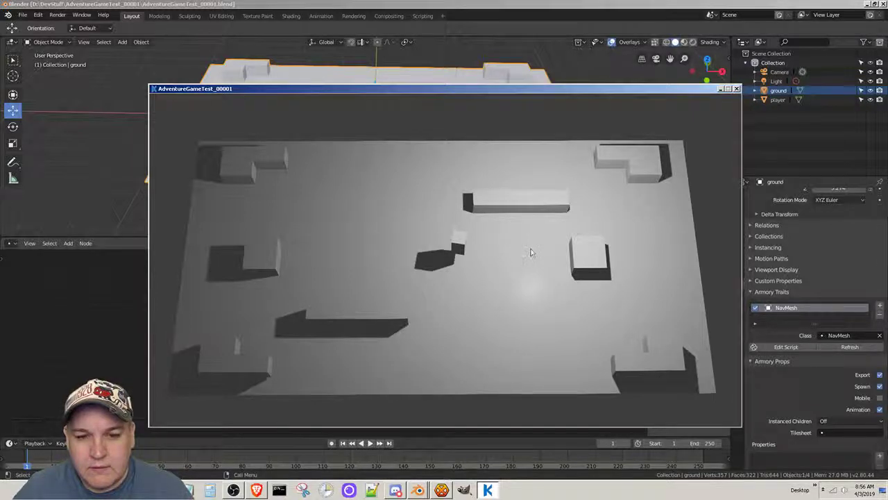
click(737, 90)
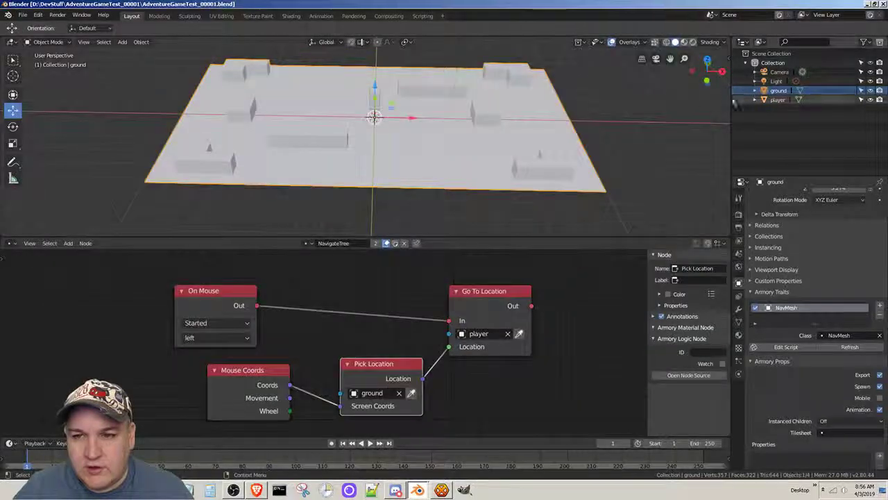
Lower the camera along Z from high above the scene to just over the centre of the ground, and check its framing.
click(656, 58)
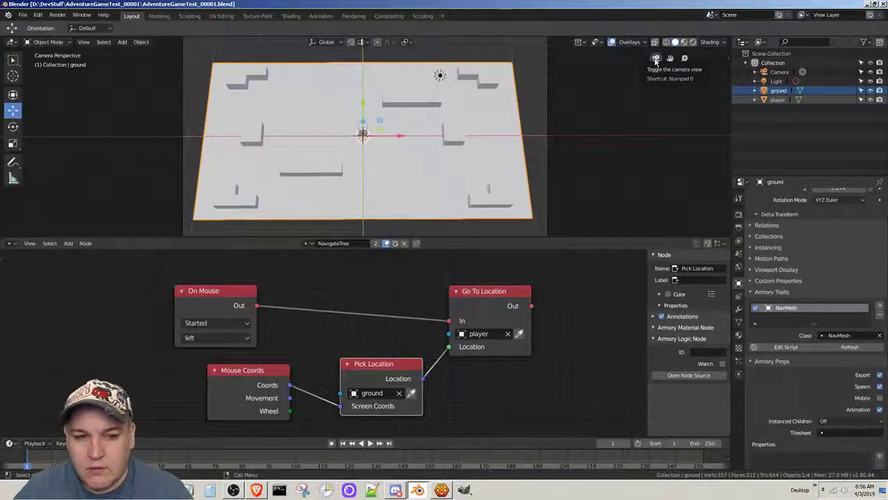
click(655, 59)
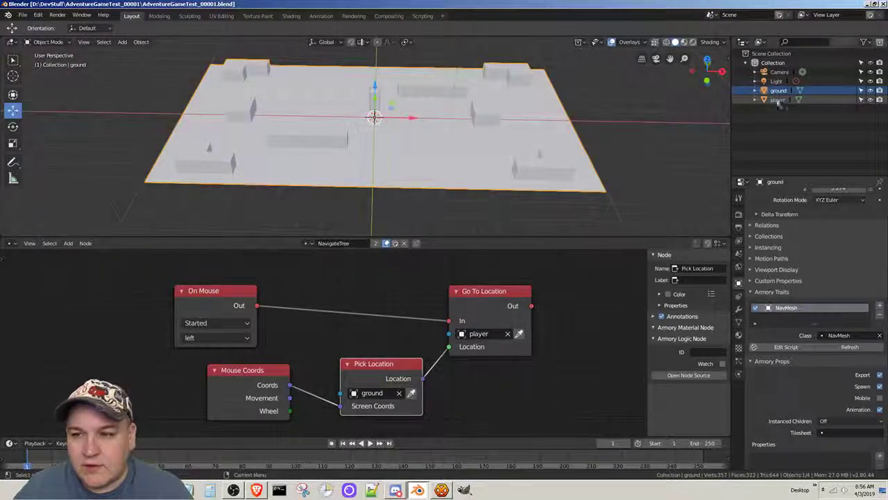
click(779, 72)
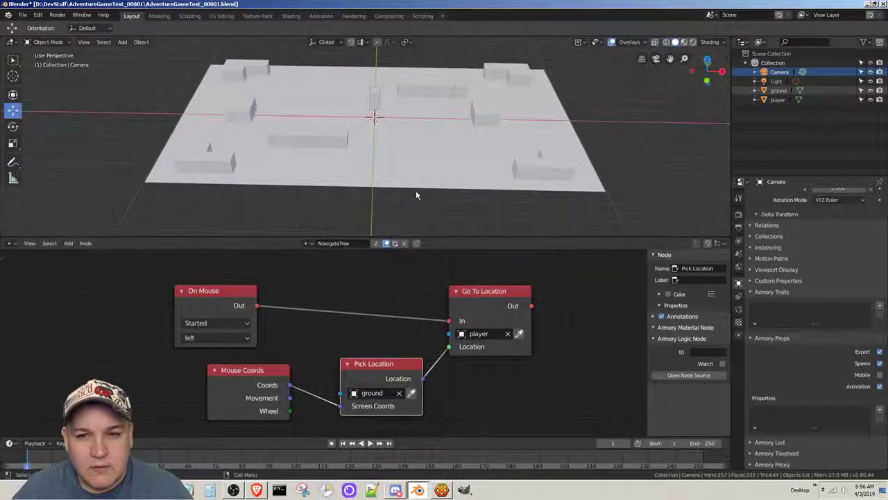
scroll(415, 190, up, 1)
scroll(420, 180, down, 7)
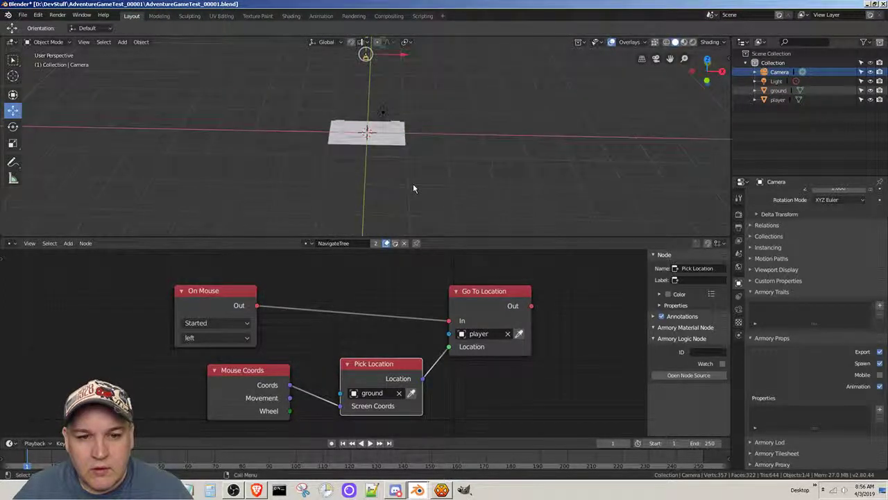
scroll(414, 188, down, 4)
scroll(391, 179, up, 3)
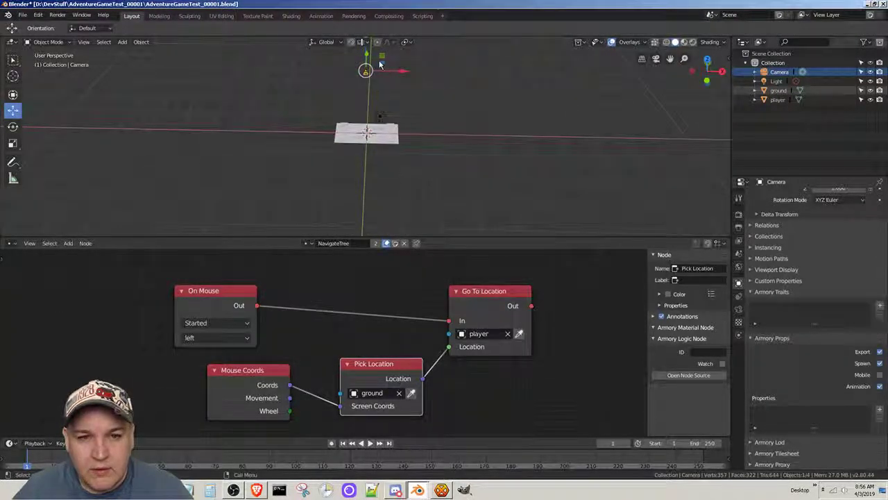
drag(366, 50, 364, 105)
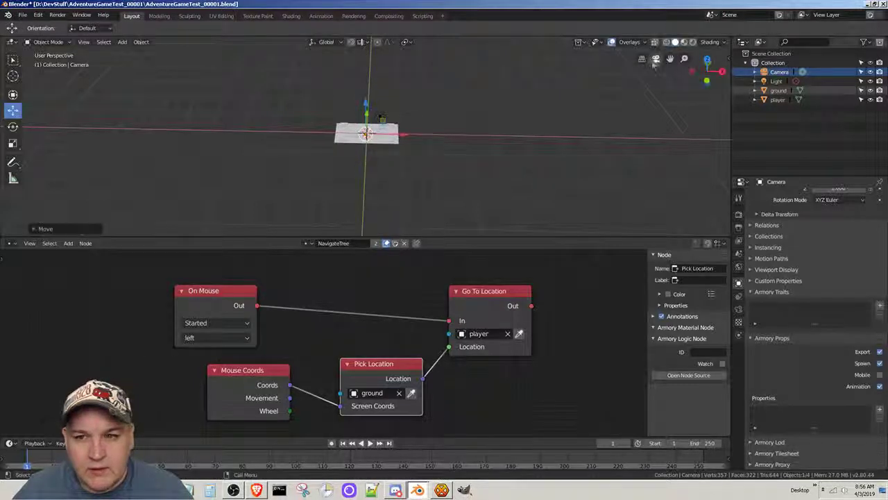
click(655, 61)
click(655, 61)
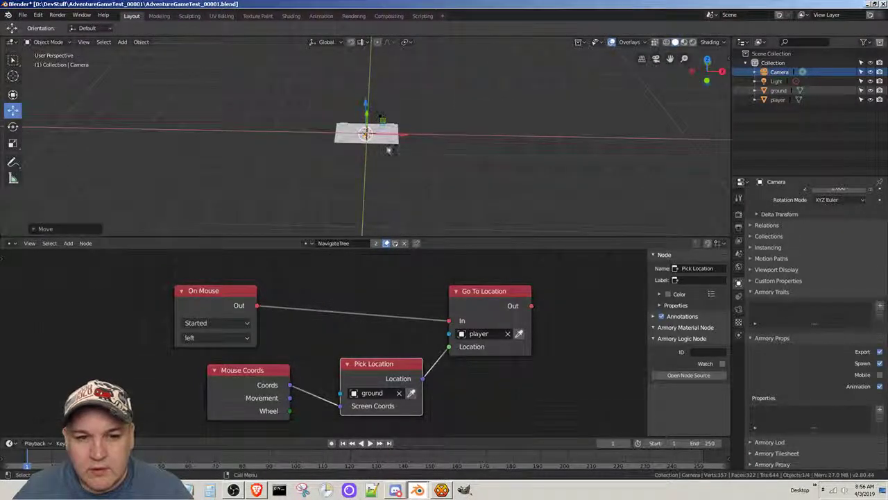
Tilt the camera upward about its X axis in several adjustments, checking the framing through the camera view.
scroll(387, 151, up, 10)
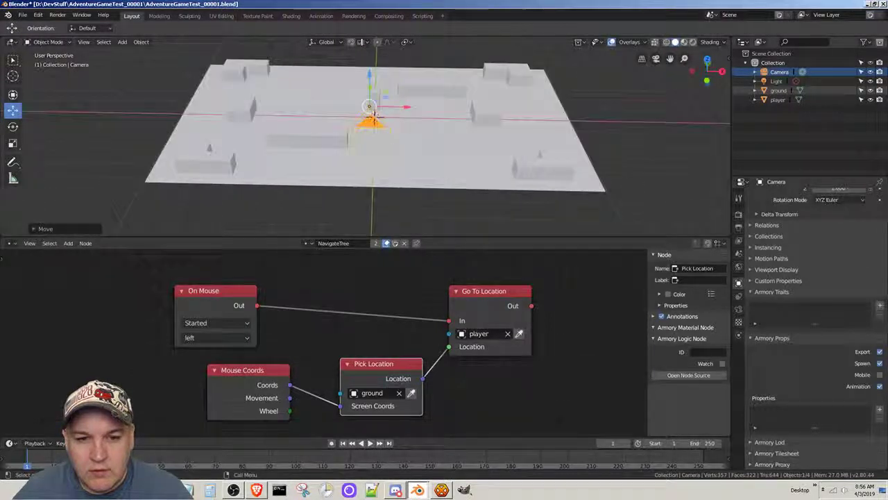
click(12, 128)
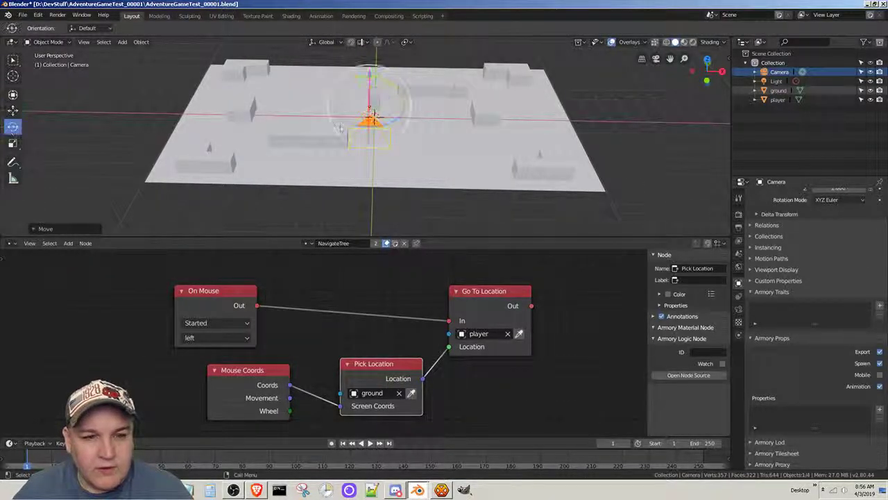
drag(373, 113, 369, 92)
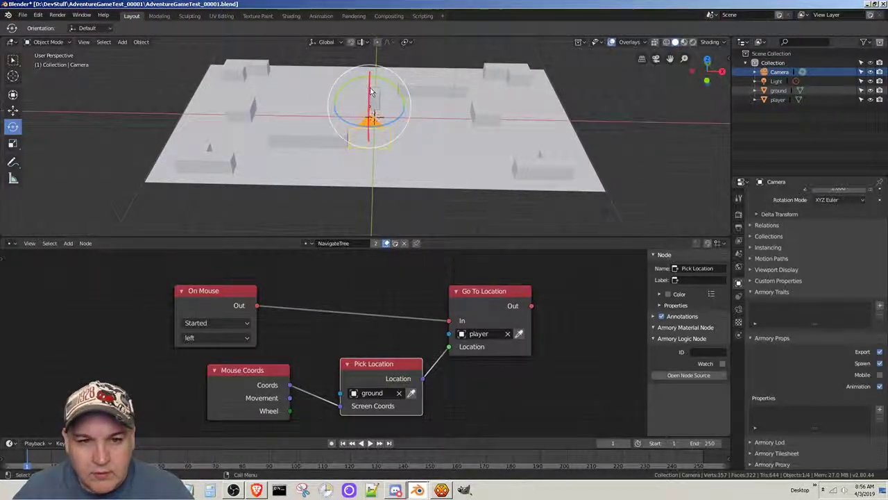
drag(370, 91, 364, 120)
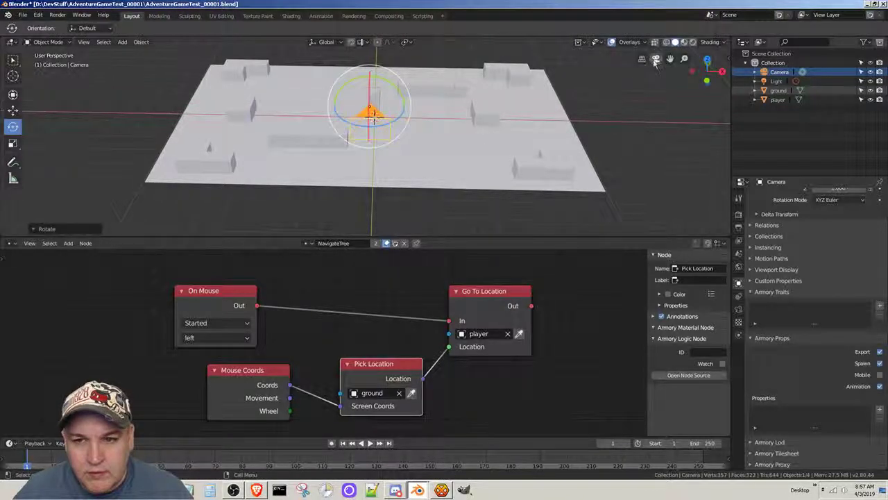
click(655, 59)
click(657, 60)
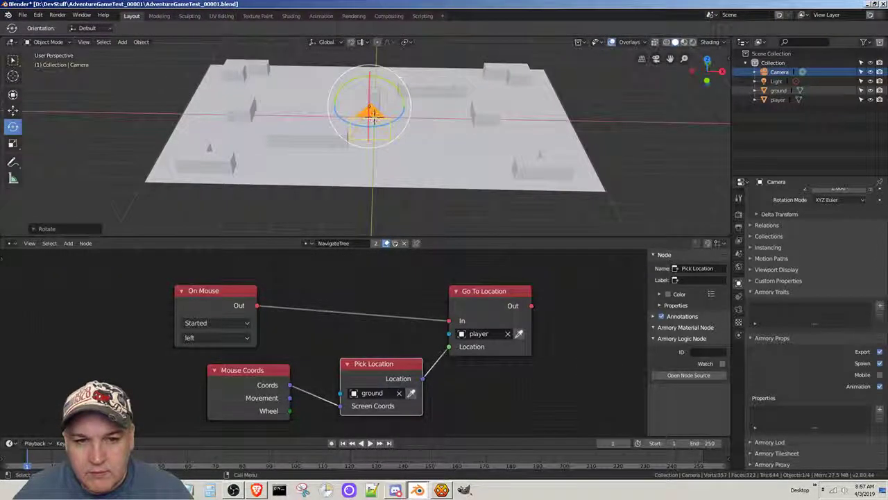
drag(370, 88, 367, 90)
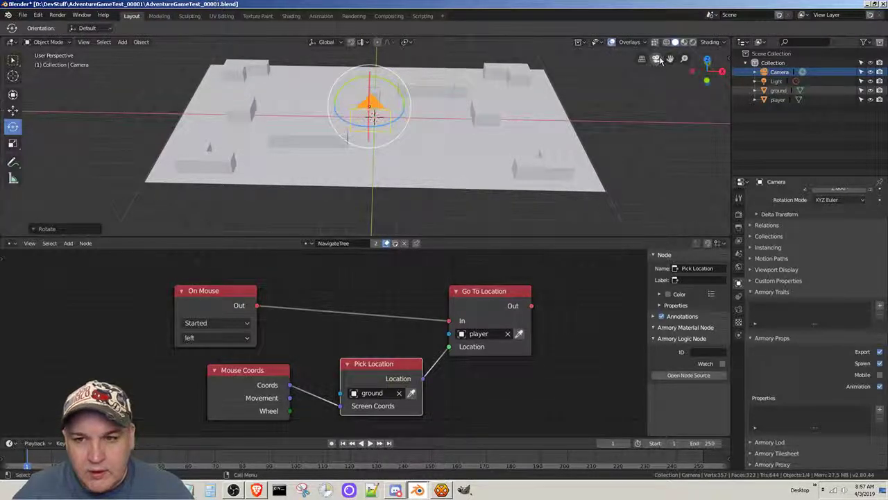
click(657, 59)
click(657, 60)
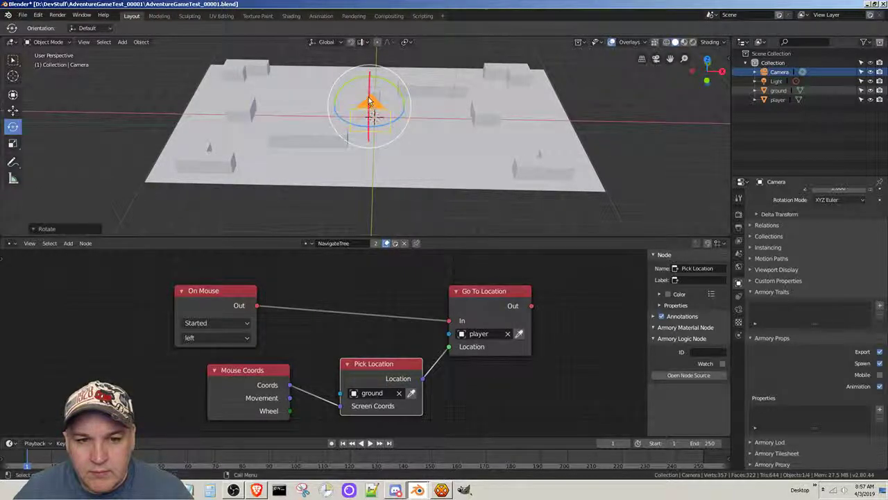
drag(369, 102, 366, 102)
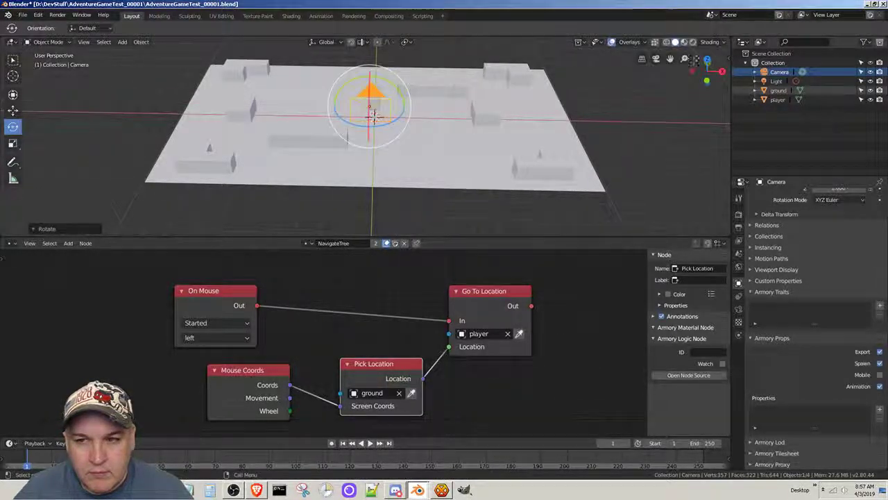
click(655, 60)
click(655, 59)
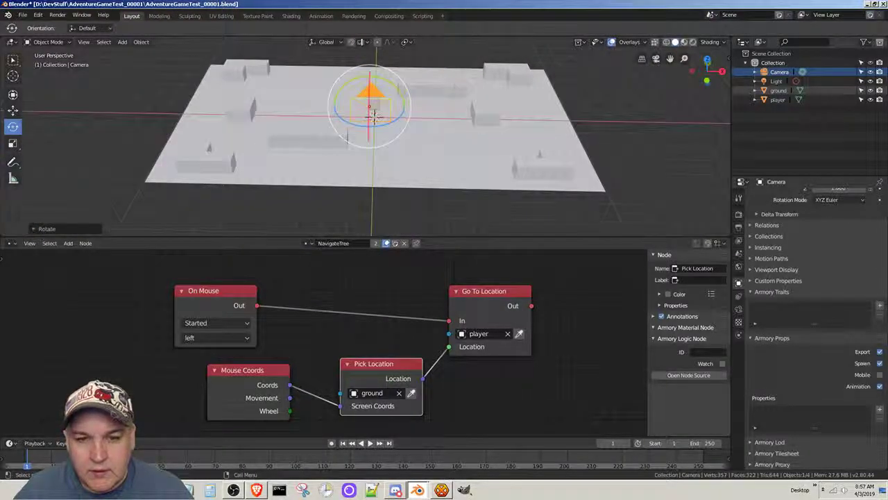
Move the camera back along Y until it sits beyond the front edge of the ground.
click(12, 110)
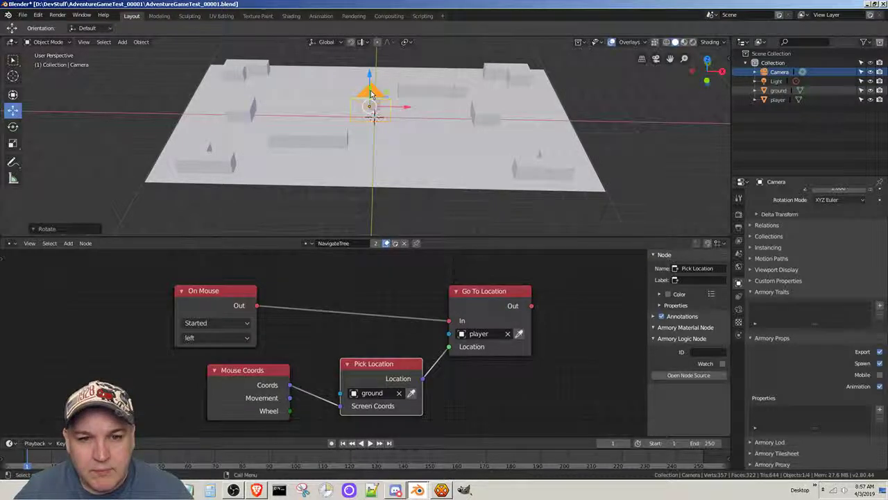
drag(372, 91, 403, 163)
click(656, 58)
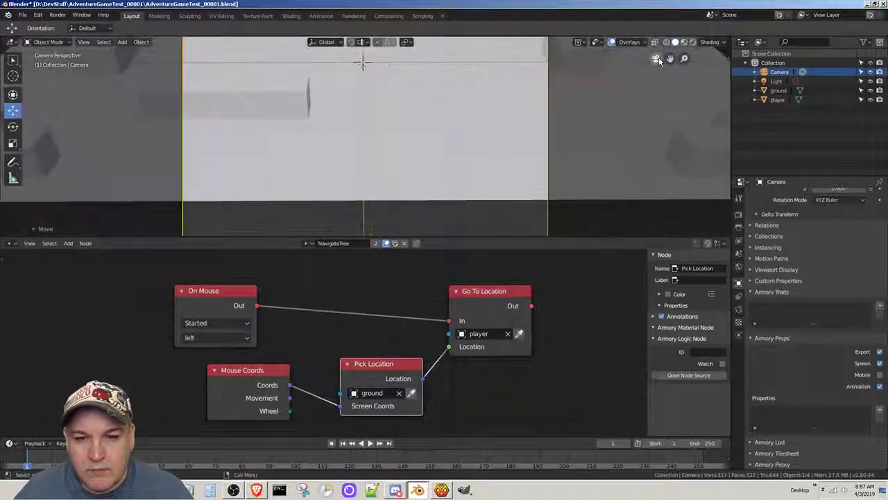
click(656, 59)
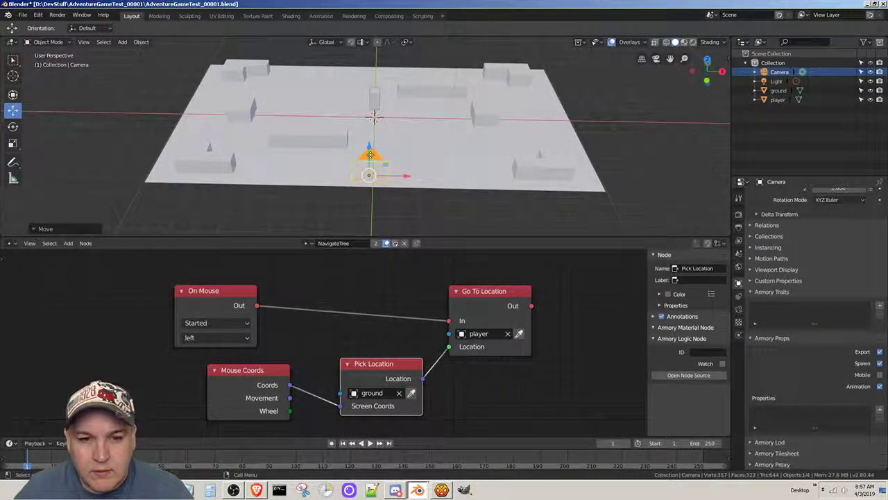
drag(370, 154, 370, 208)
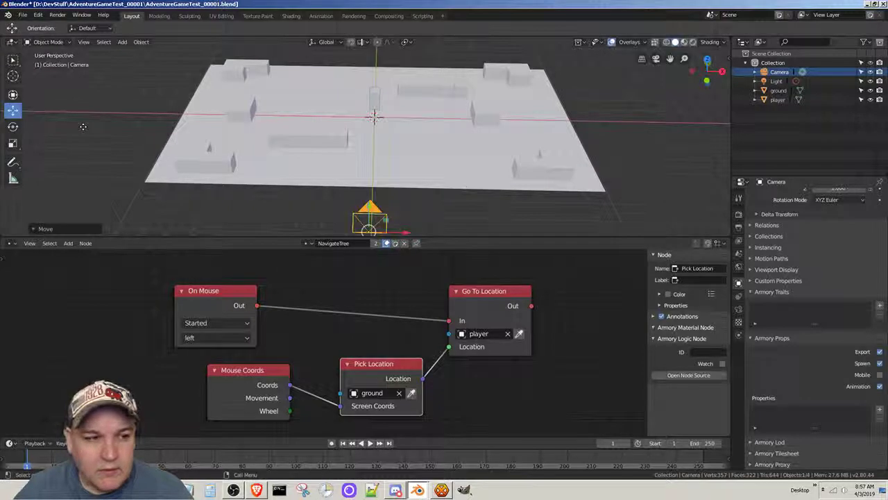
Fine-tune the camera's tilt about X from its place in front of the ground, checking the camera view after each rotation.
click(12, 126)
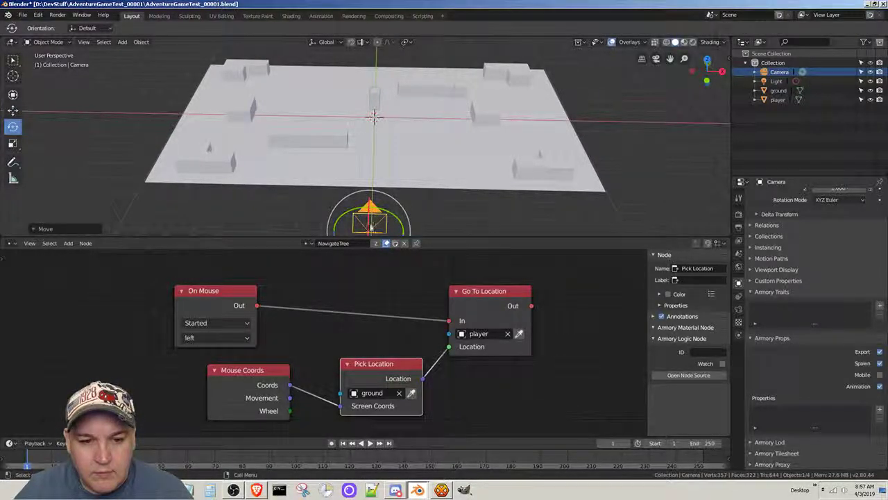
drag(369, 228, 408, 213)
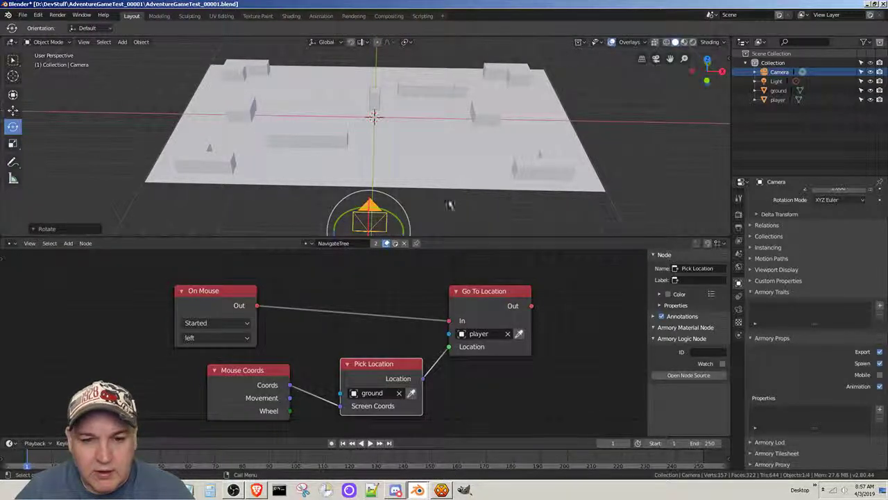
click(656, 60)
click(658, 60)
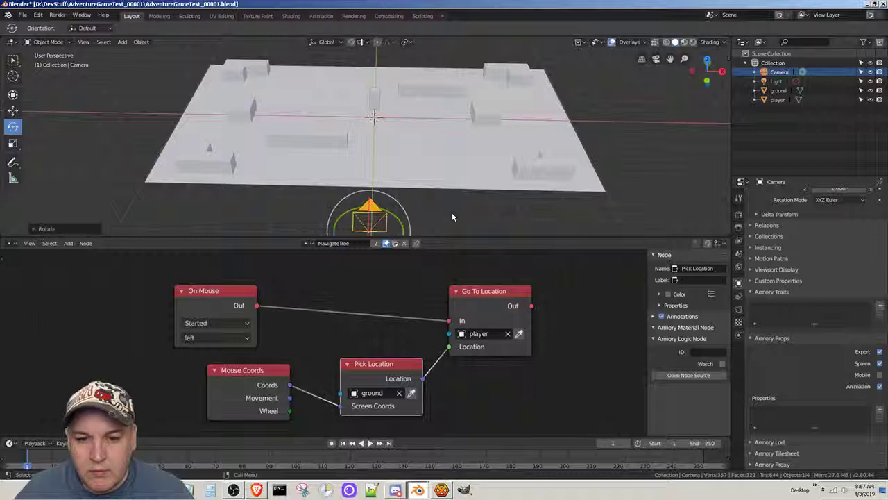
drag(670, 58, 656, 16)
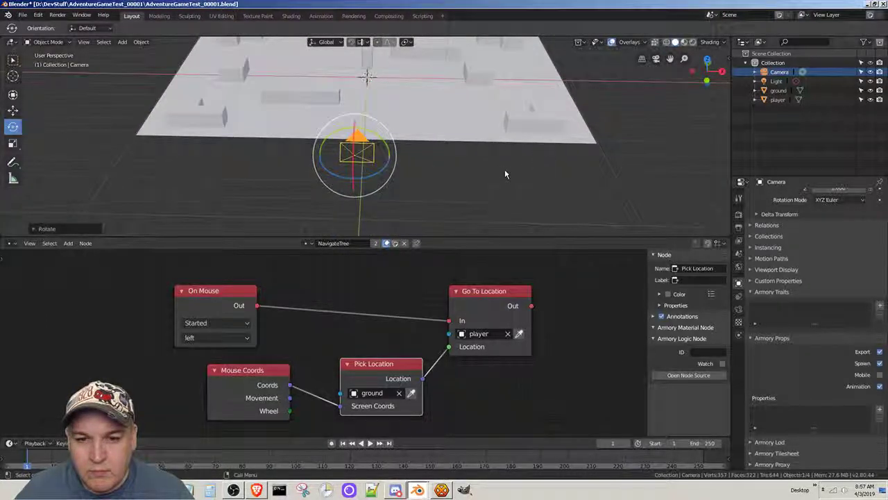
middle_drag(504, 174, 445, 168)
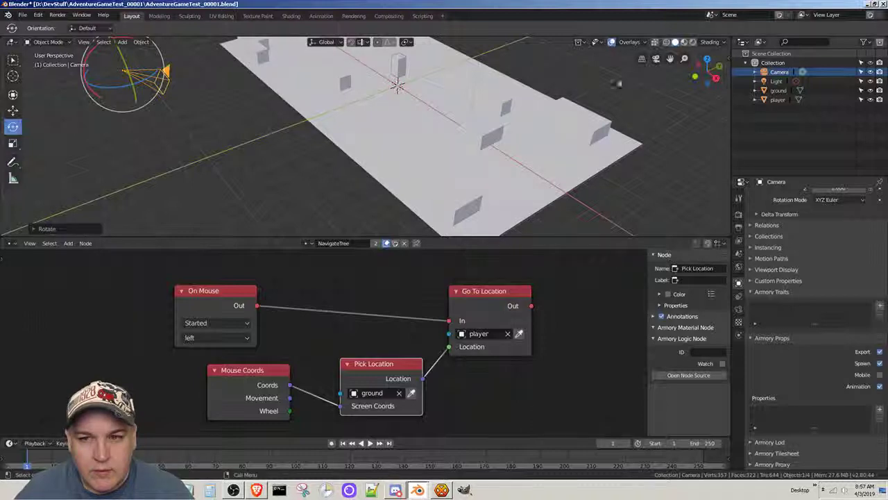
click(655, 59)
click(656, 58)
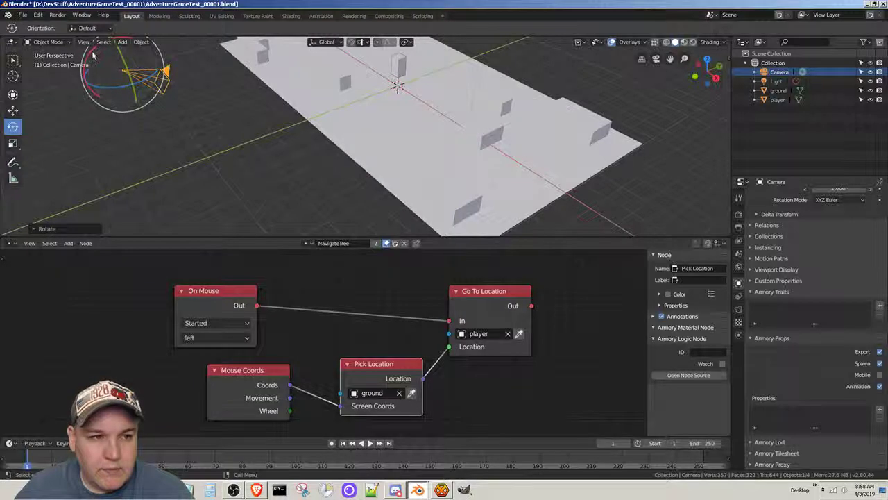
drag(97, 59, 88, 52)
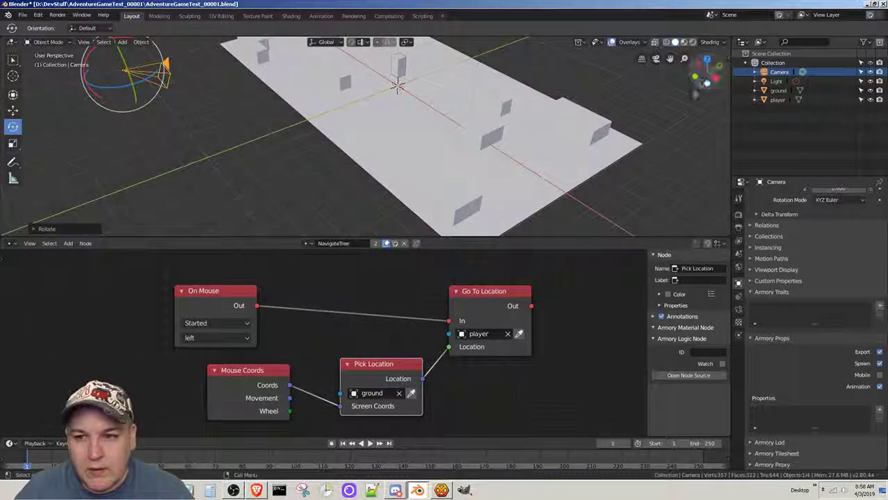
click(656, 58)
click(655, 60)
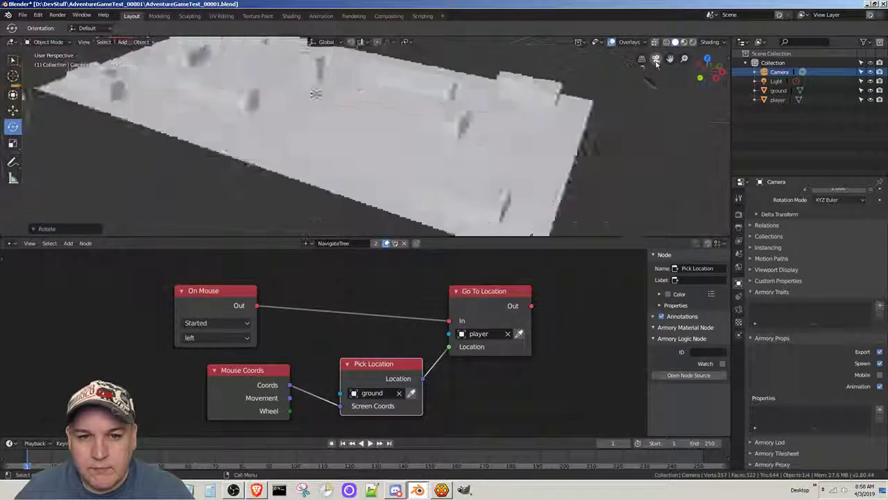
Move the camera farther back from the ground along Y and check its framing.
click(15, 111)
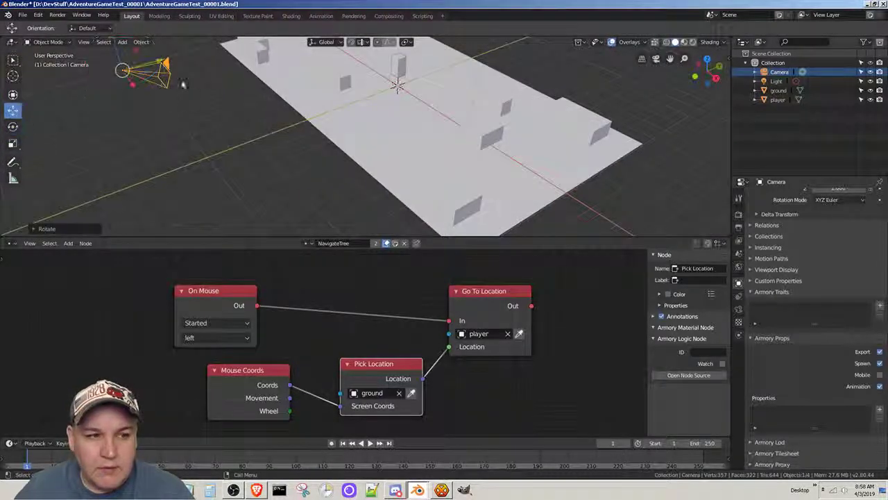
drag(162, 63, 29, 105)
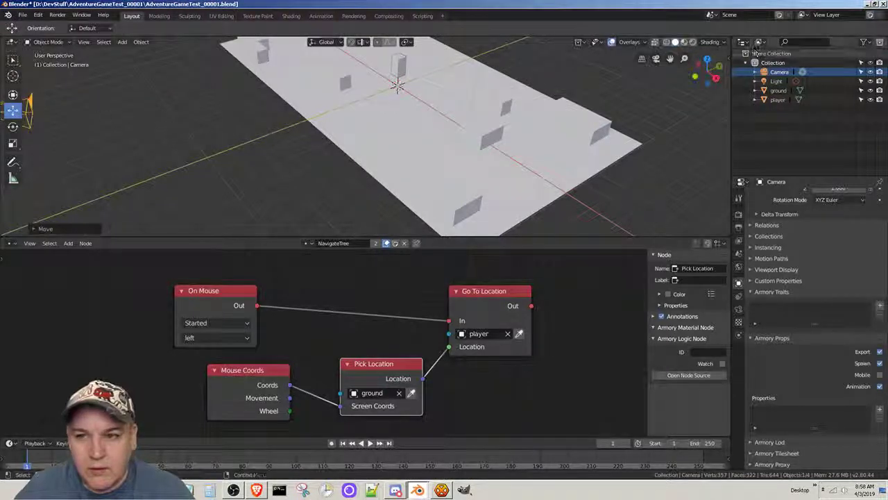
click(656, 60)
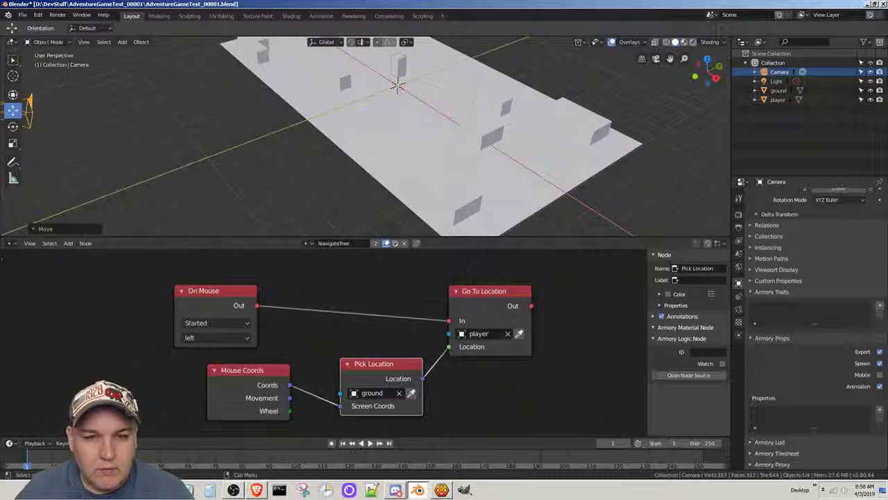
Rotate the camera slightly upward about the X axis at its more distant position.
drag(669, 58, 791, 61)
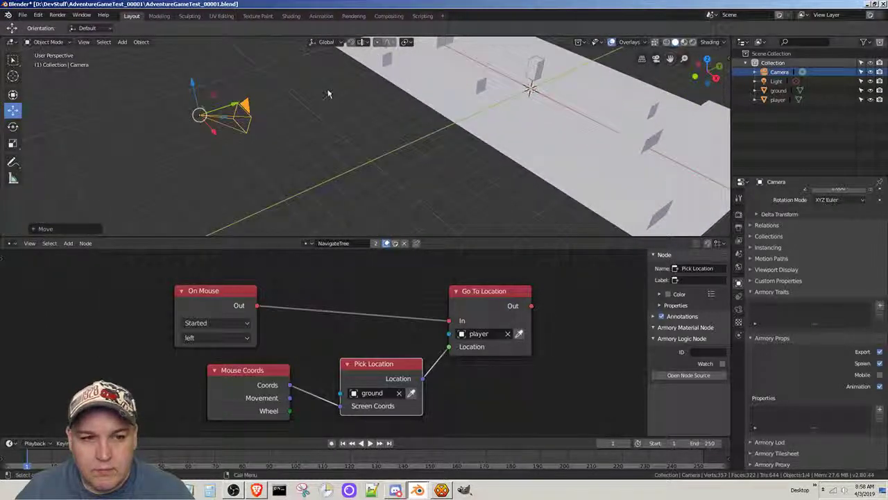
click(12, 126)
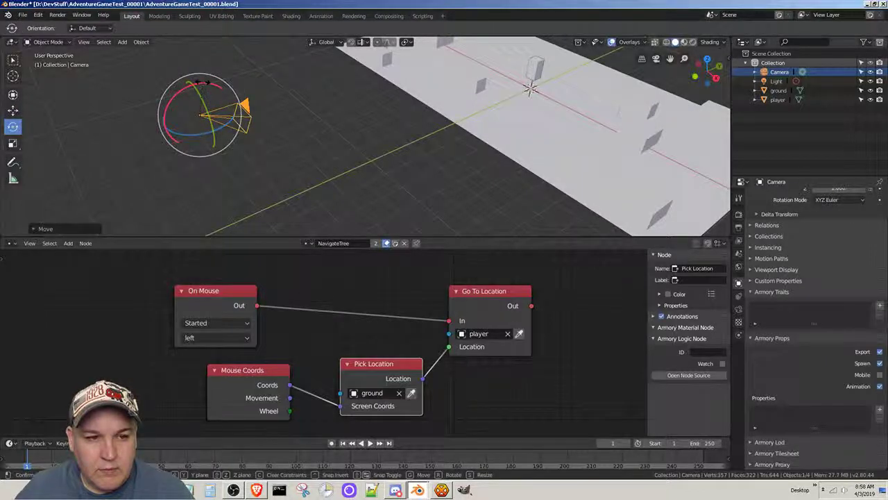
drag(206, 88, 188, 87)
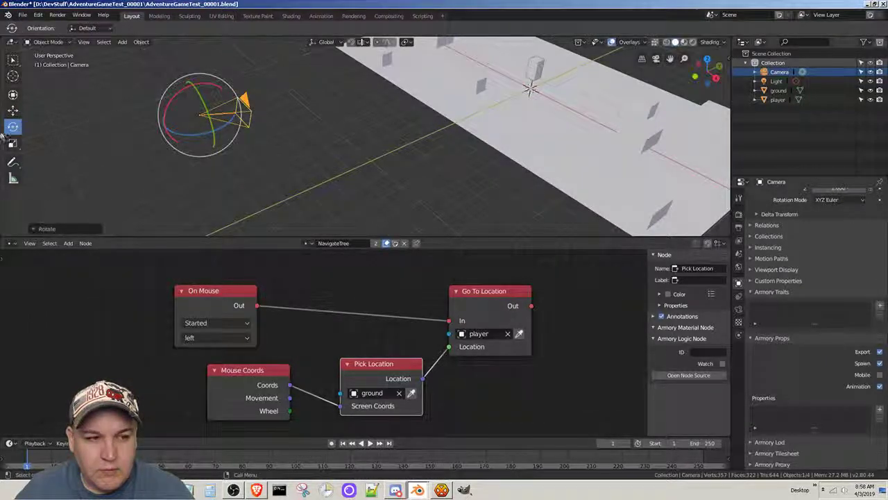
Move the camera slightly closer to the ground along Y, check its framing and save the file.
click(13, 111)
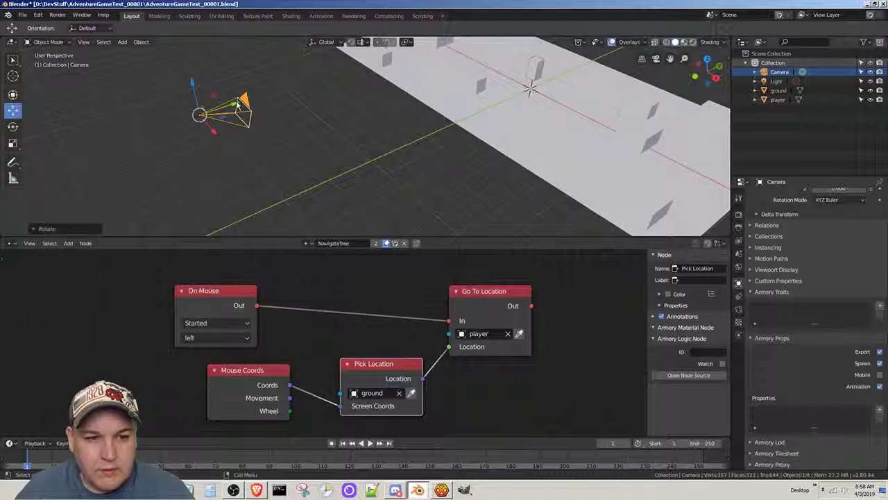
drag(237, 104, 256, 97)
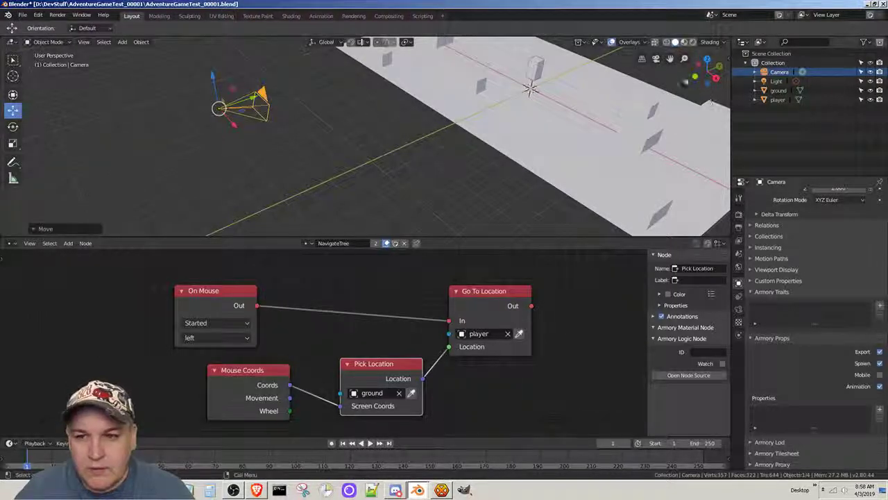
click(655, 59)
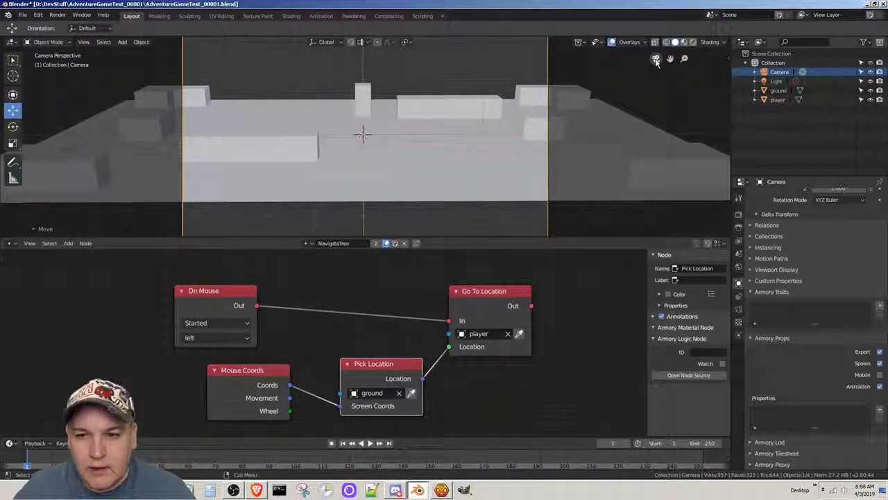
click(656, 59)
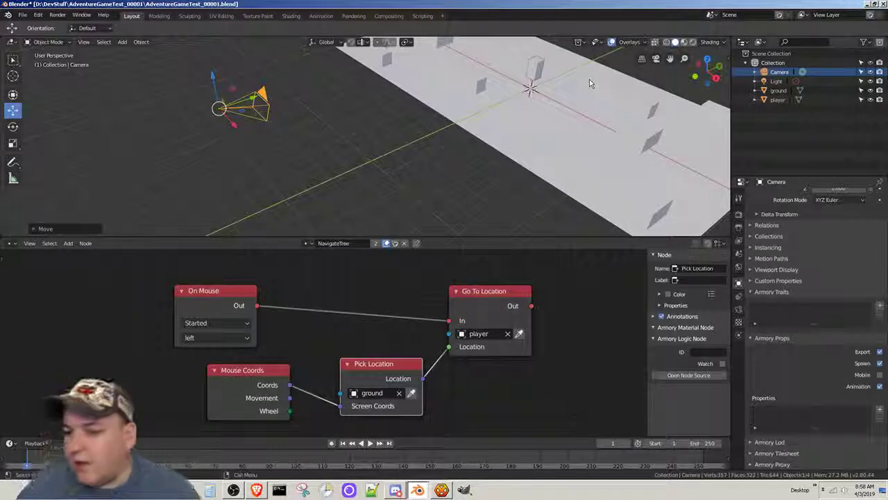
key(ctrl+s)
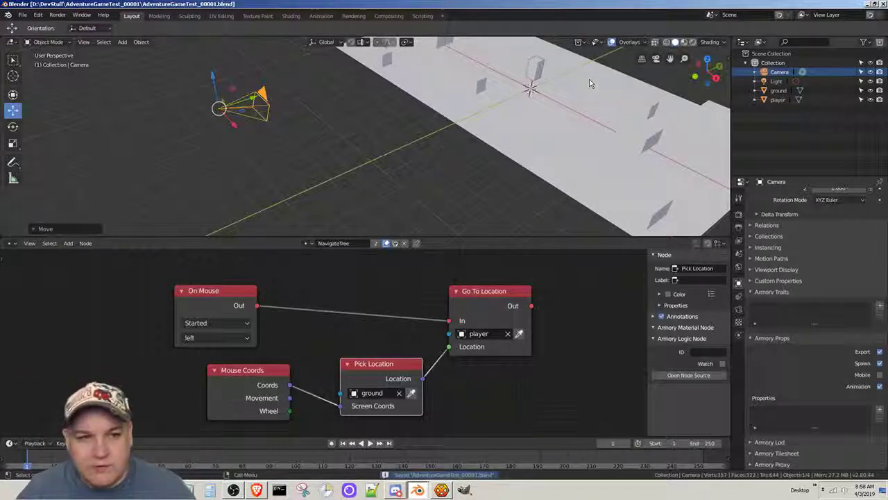